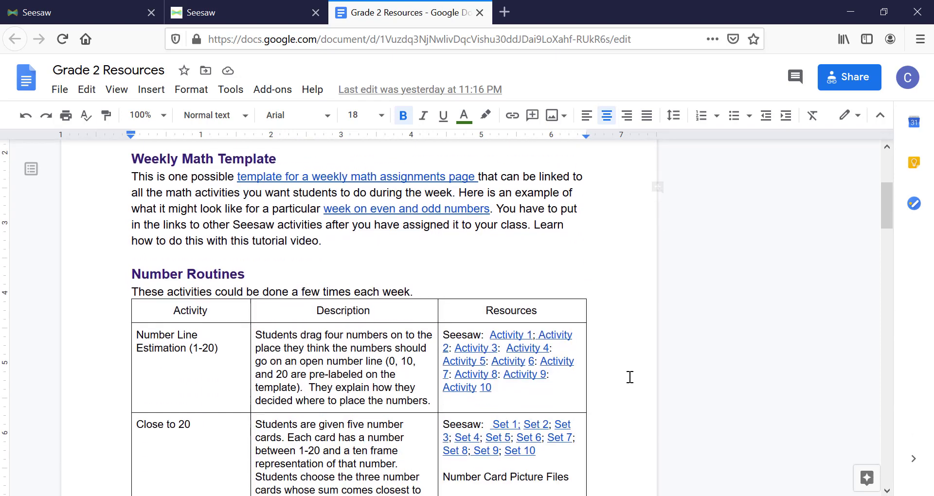
# - Look through the math template, number routines, problem-solving tasks and mini-lessons in the Grade 2 Resources document
pyautogui.scroll(-9, 596, 454)
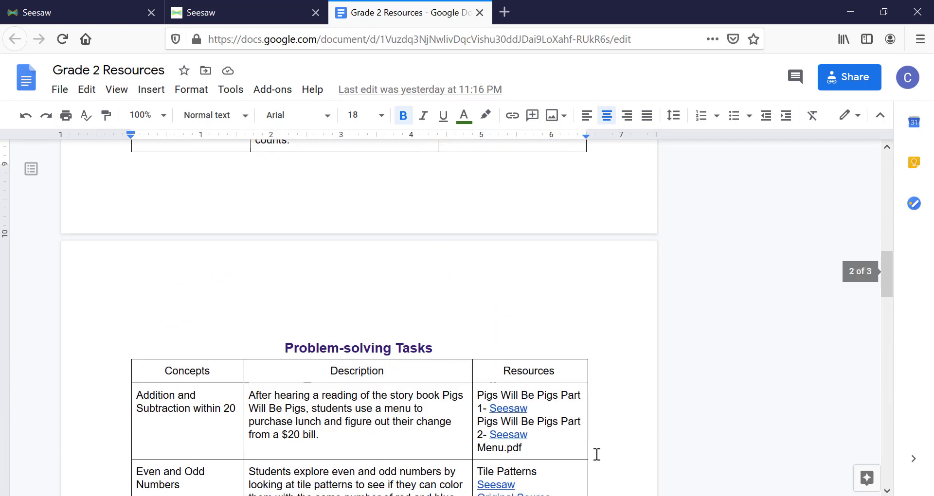
pyautogui.scroll(-6, 596, 454)
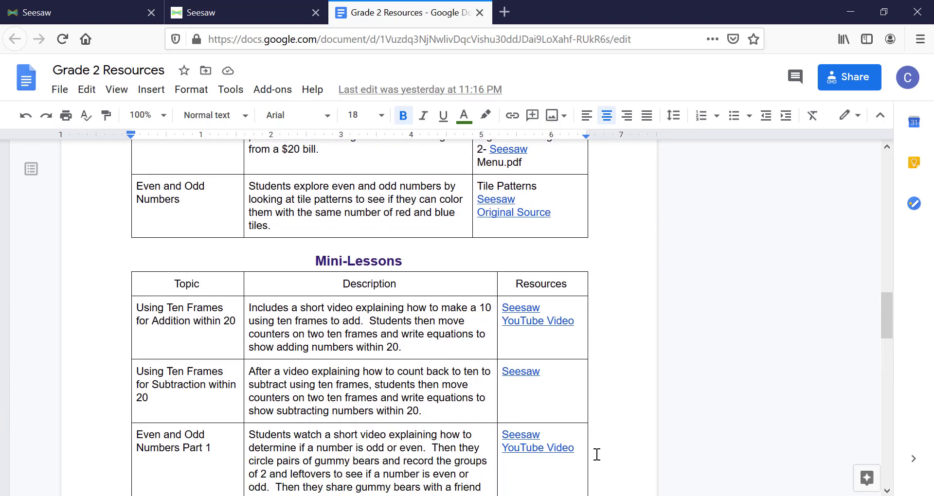
pyautogui.scroll(20, 597, 454)
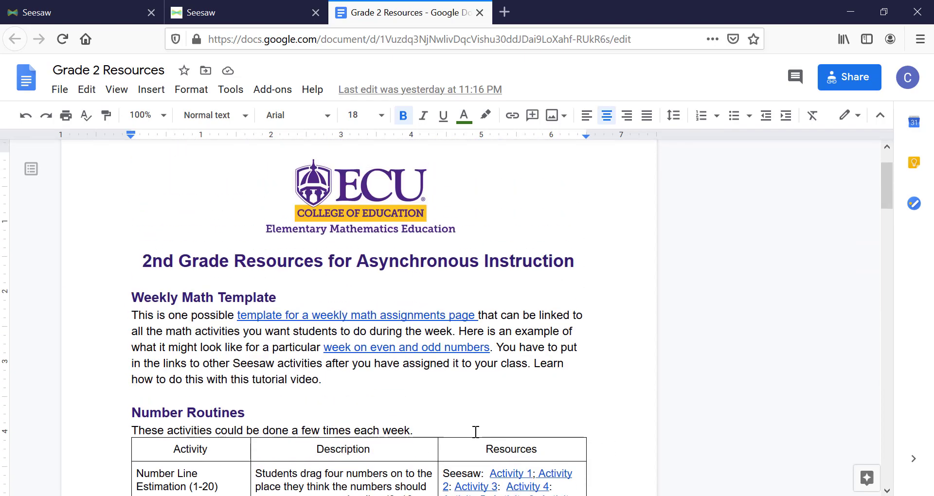
pyautogui.scroll(-3, 475, 432)
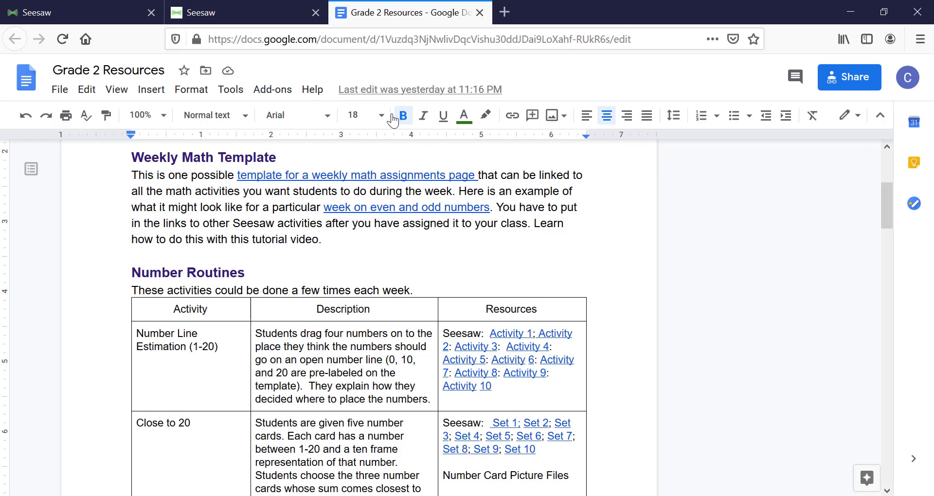
# - Switch to the Seesaw activity library and assign "Tile Patterns - An Odd (and Even) Problem" to the Math Learning class
pyautogui.click(252, 13)
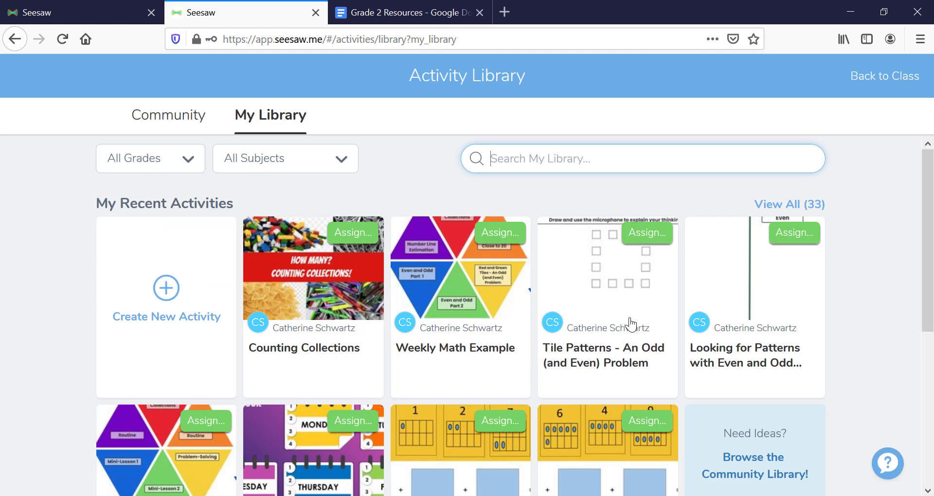
pyautogui.scroll(-3, 691, 373)
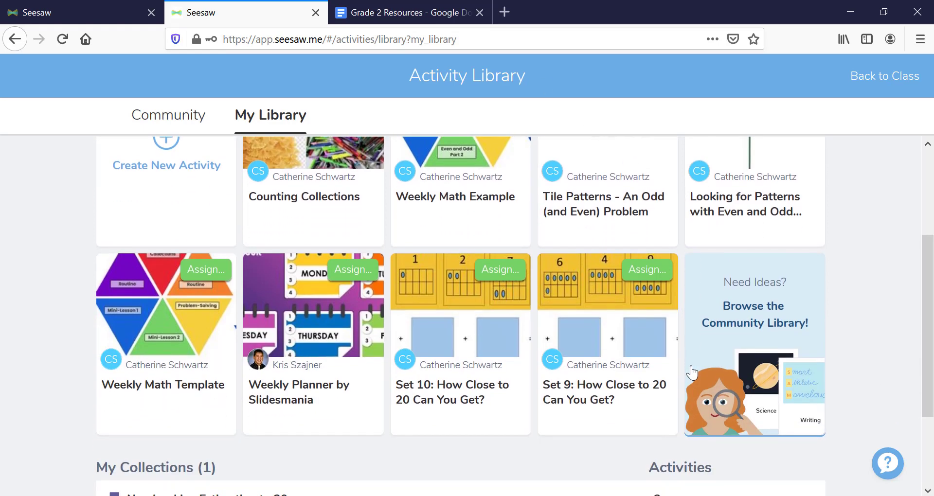
pyautogui.scroll(-1, 691, 373)
pyautogui.scroll(2, 691, 371)
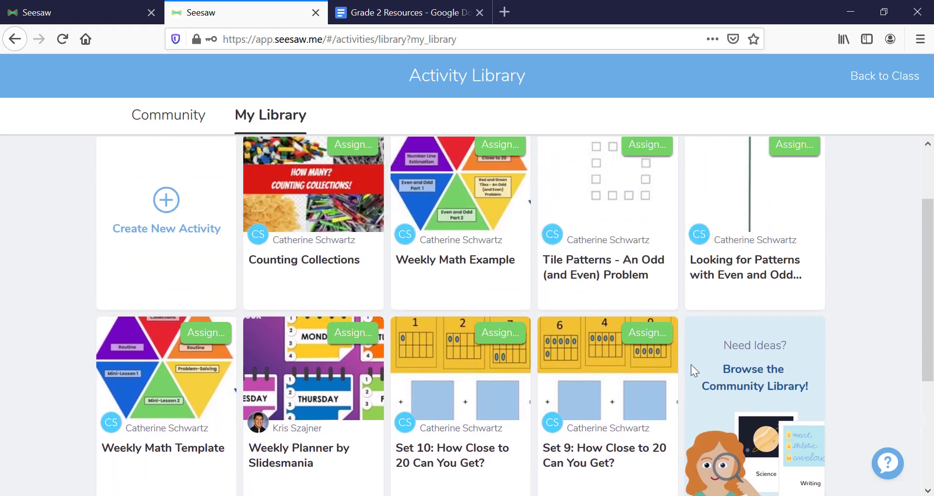
pyautogui.click(633, 284)
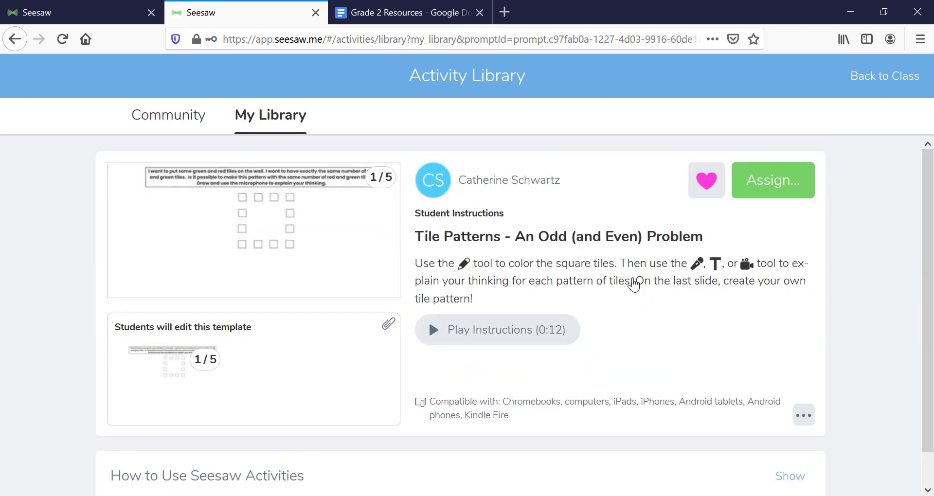
pyautogui.click(764, 183)
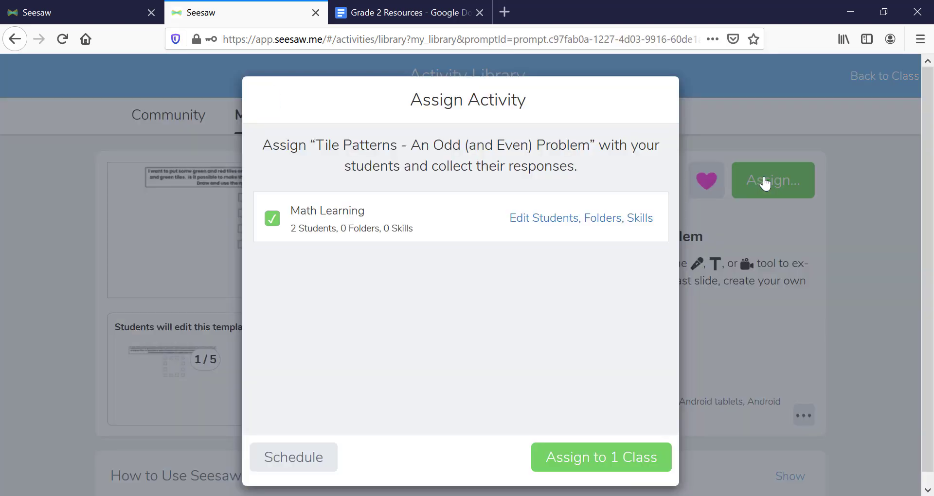
pyautogui.click(635, 468)
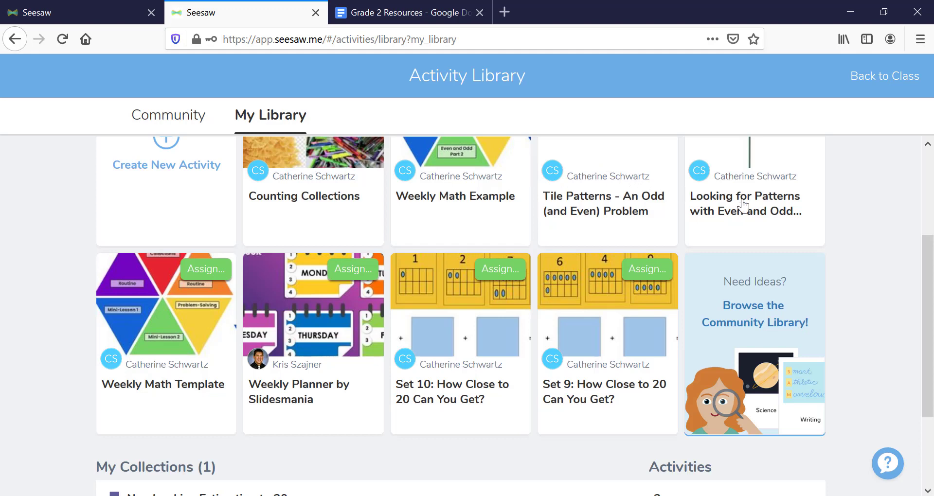
# - Assign "Looking for Patterns with Even and Odd Numbers" to the Math Learning class and dismiss the confirmation
pyautogui.click(740, 204)
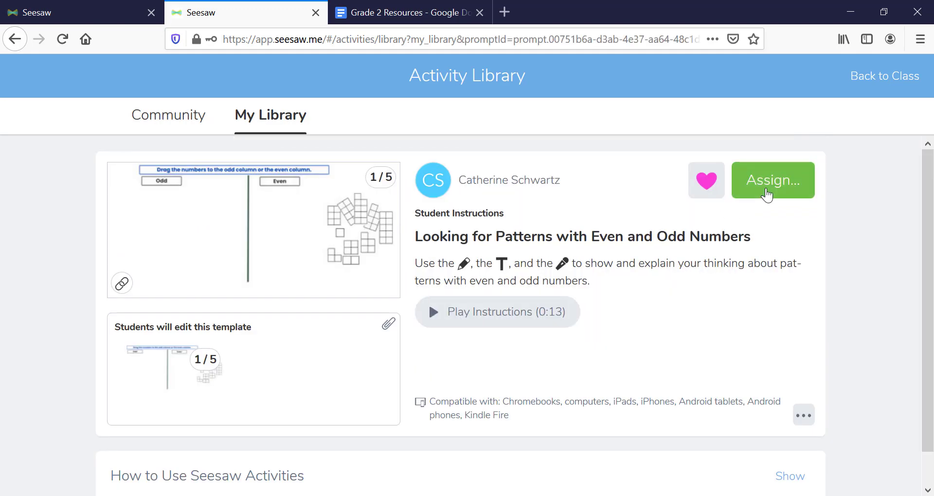
pyautogui.click(766, 194)
pyautogui.click(648, 467)
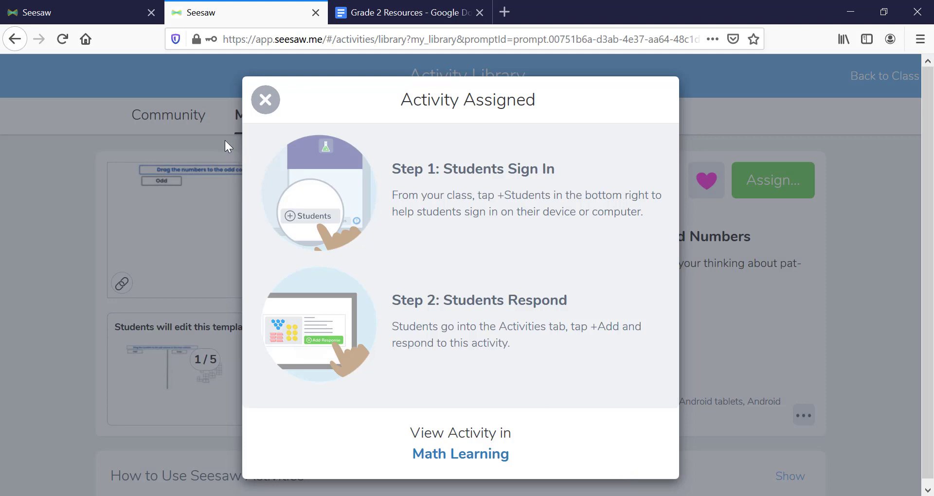
pyautogui.click(264, 100)
# - Show all activities in My Library and assign "Number Line Estimation 6" to the Math Learning class
pyautogui.scroll(-1, 778, 368)
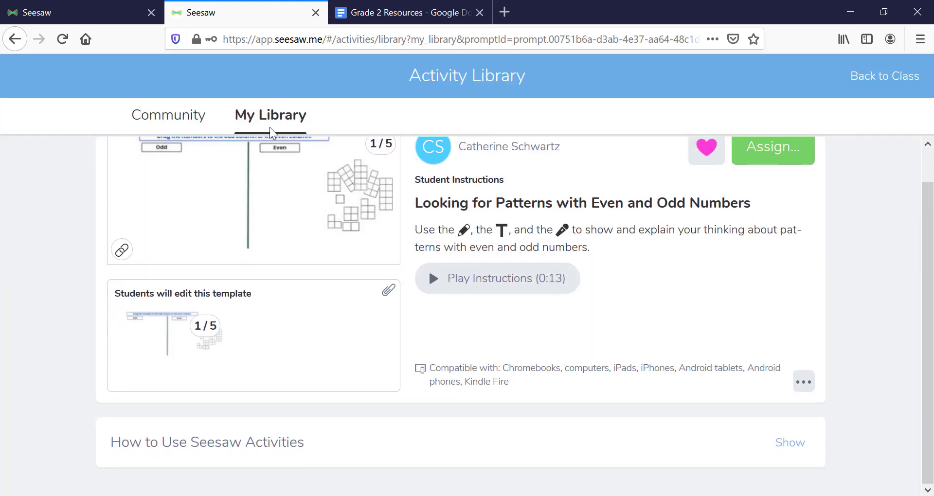
pyautogui.click(253, 122)
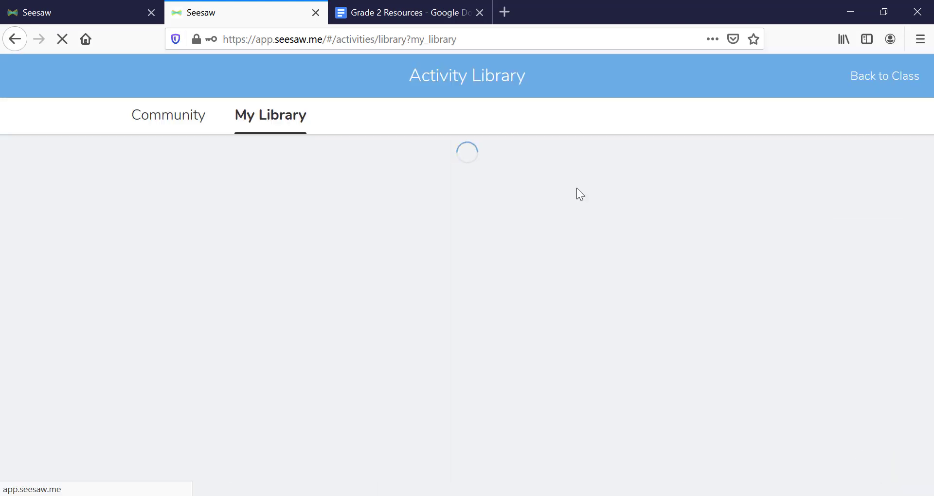
pyautogui.scroll(-10, 818, 214)
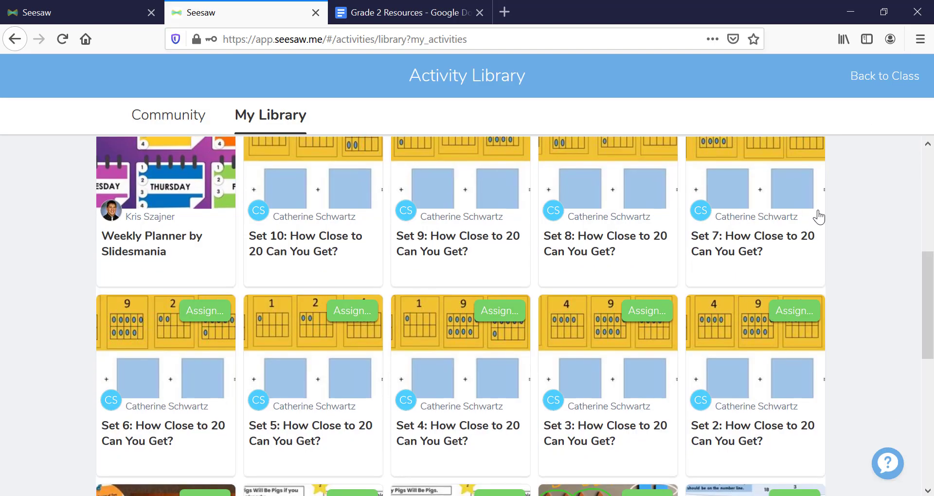
pyautogui.scroll(-10, 818, 217)
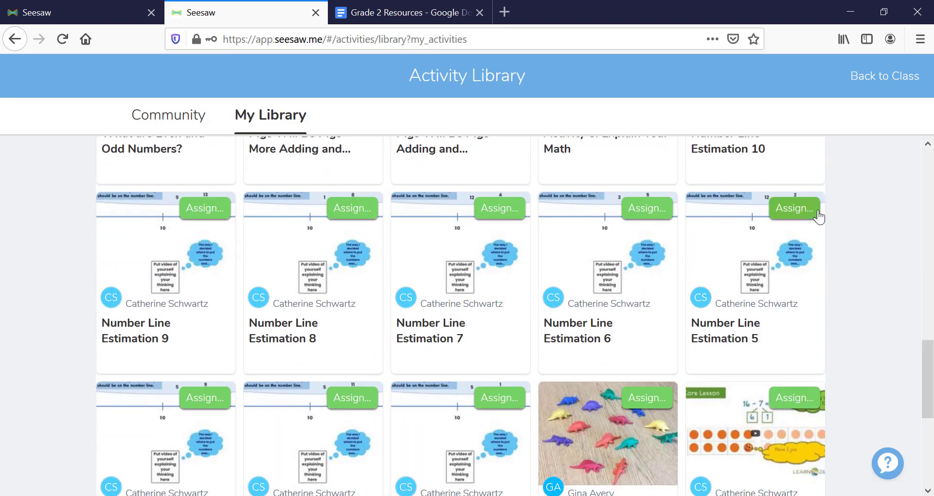
pyautogui.scroll(3, 819, 218)
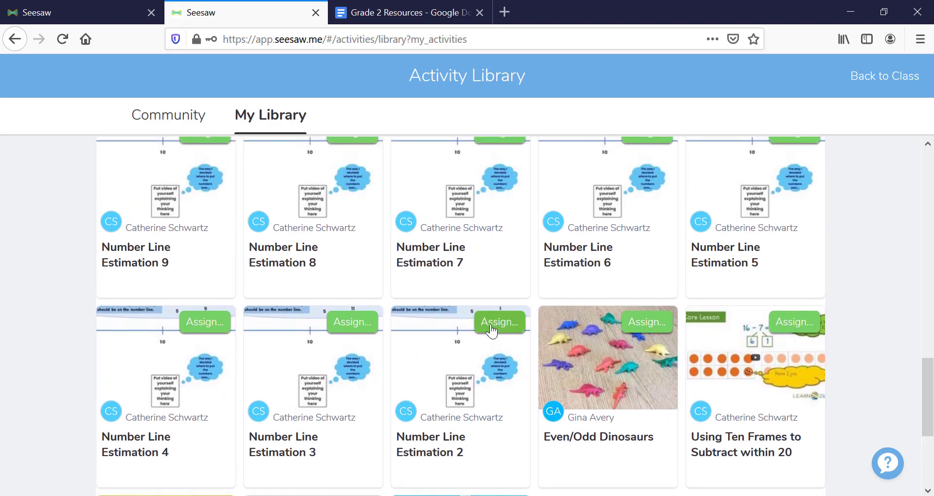
pyautogui.scroll(3, 640, 204)
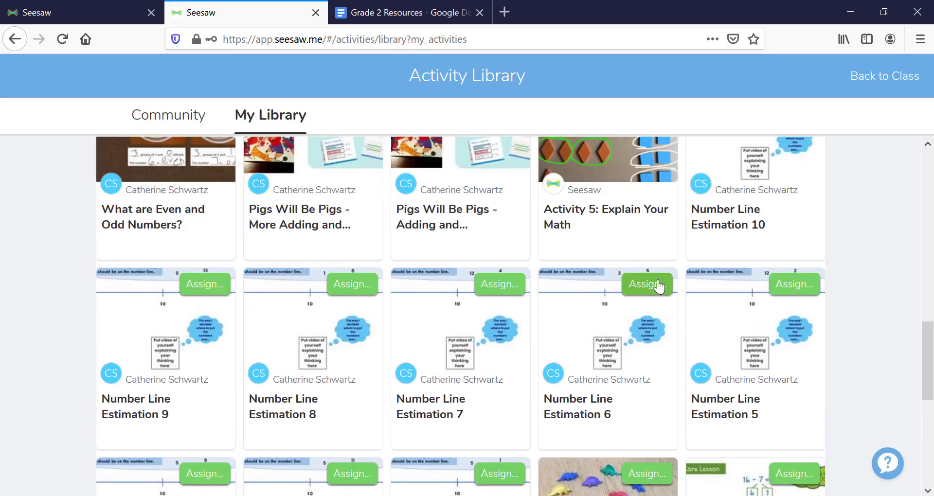
pyautogui.click(658, 286)
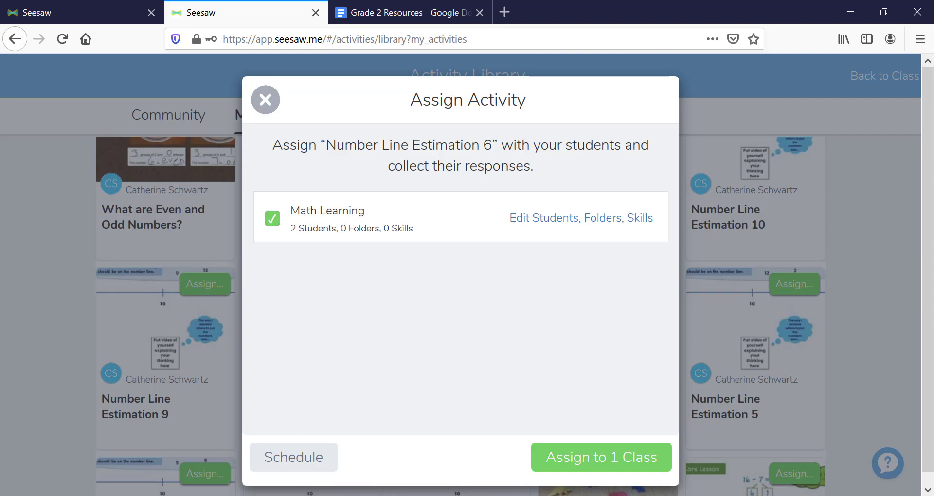
pyautogui.click(584, 465)
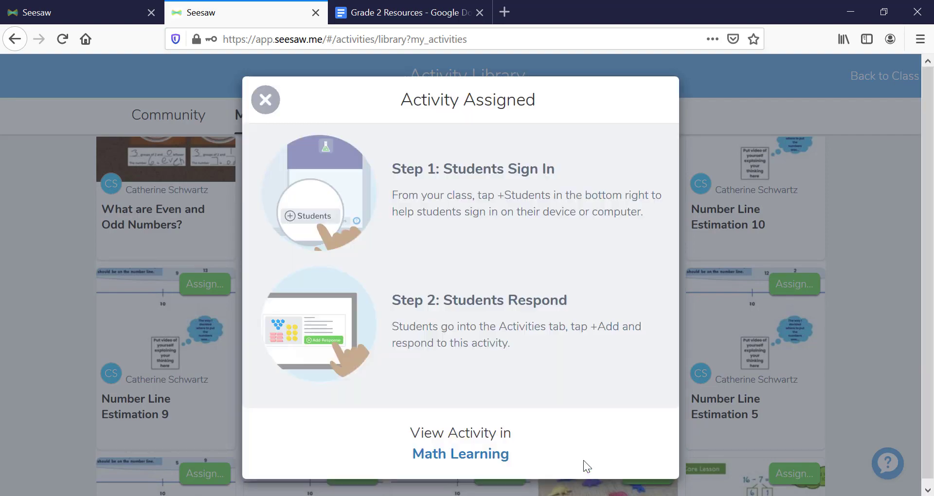
pyautogui.click(265, 112)
# - Find the "Counting Collections" activity in the library and assign it to the Math Learning class
pyautogui.scroll(10, 426, 256)
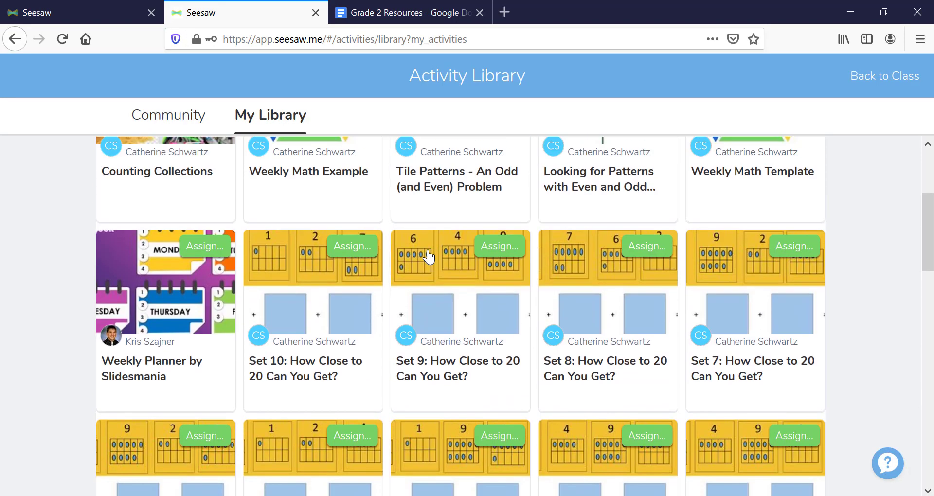
pyautogui.scroll(-8, 428, 256)
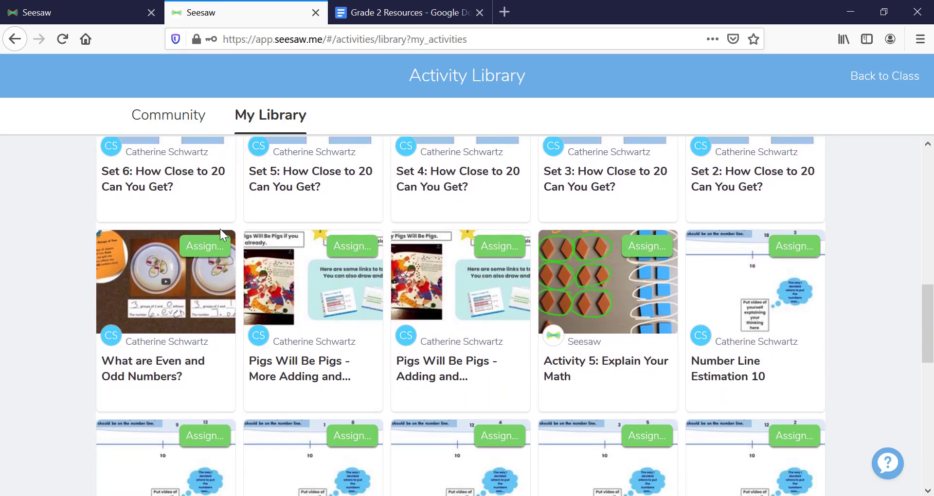
pyautogui.scroll(10, 386, 238)
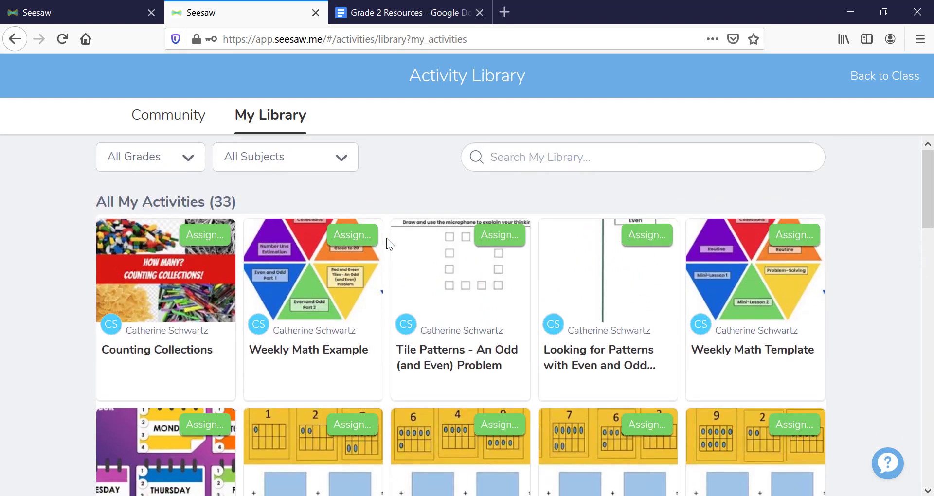
pyautogui.click(180, 237)
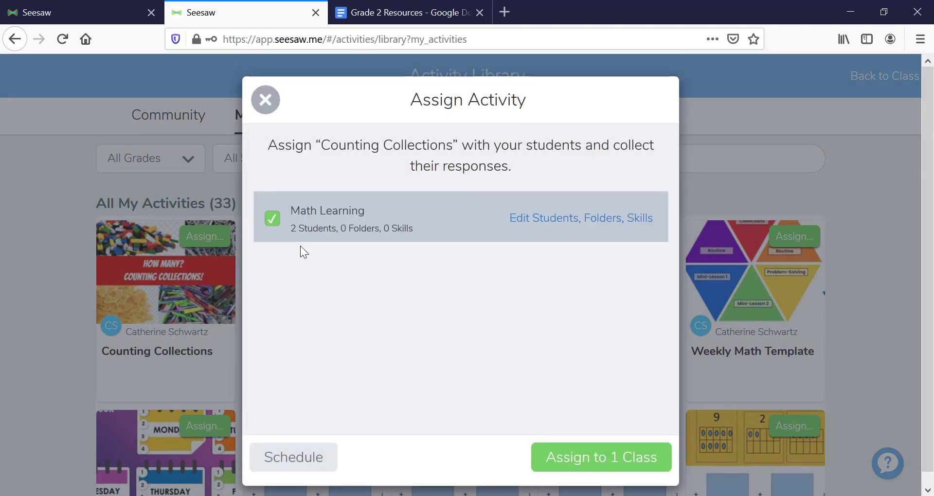
pyautogui.click(598, 460)
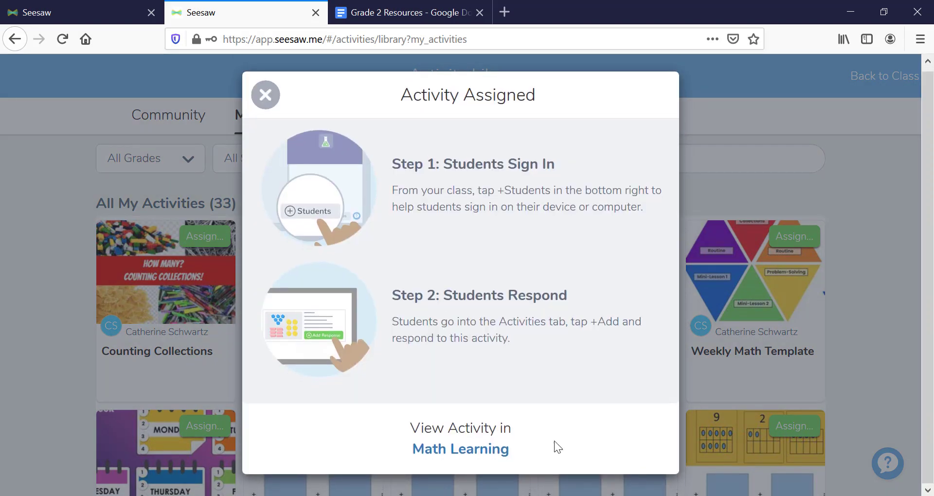
pyautogui.click(262, 97)
# - Assign "What are Even and Odd Numbers?" to the Math Learning class and return to the class's activities
pyautogui.scroll(-12, 251, 161)
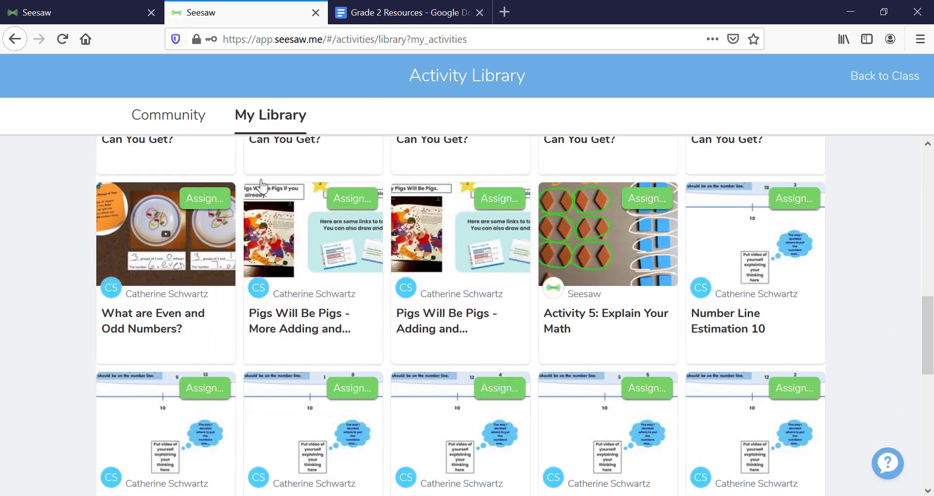
pyautogui.click(214, 199)
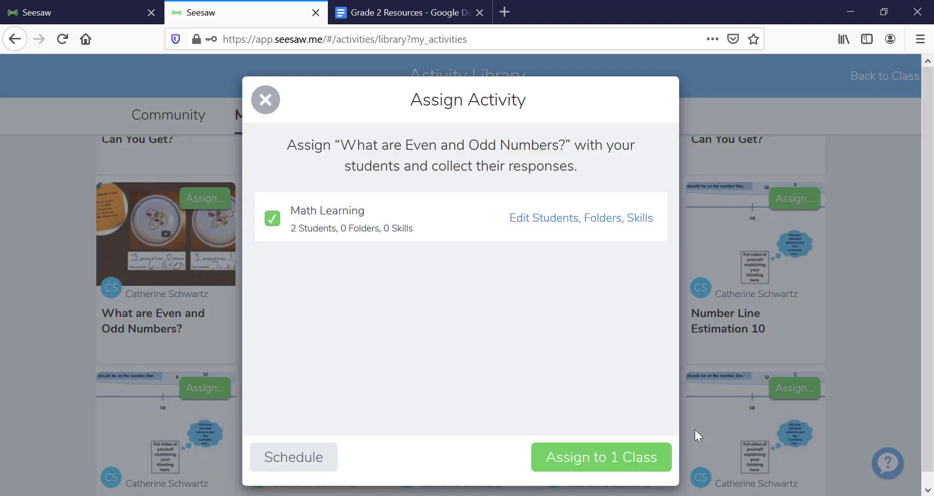
pyautogui.click(605, 452)
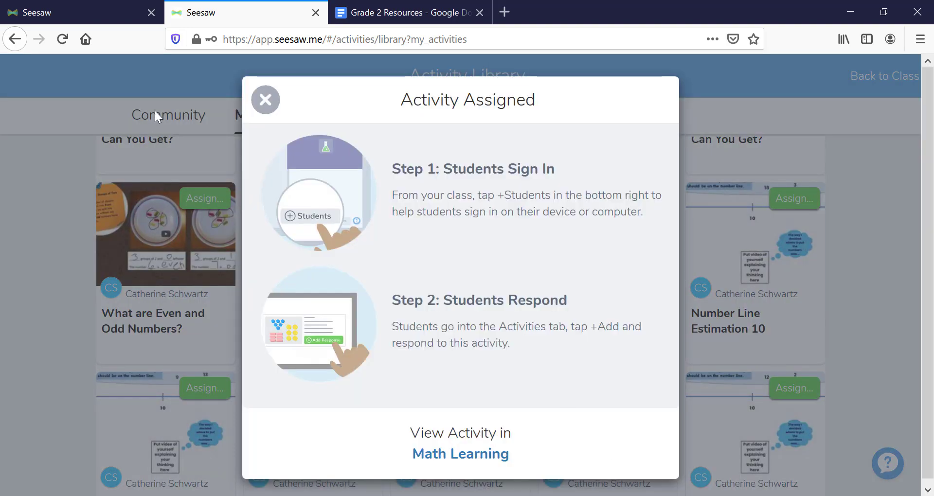
pyautogui.click(265, 99)
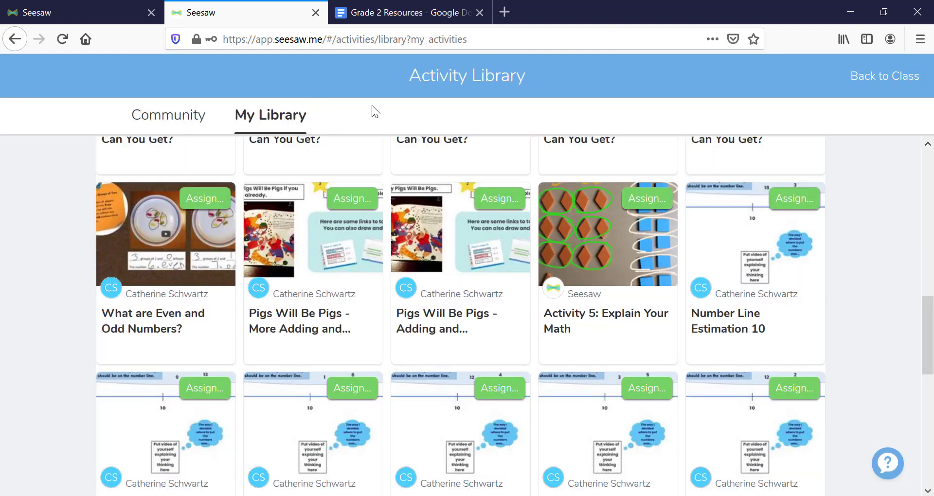
pyautogui.scroll(8, 392, 204)
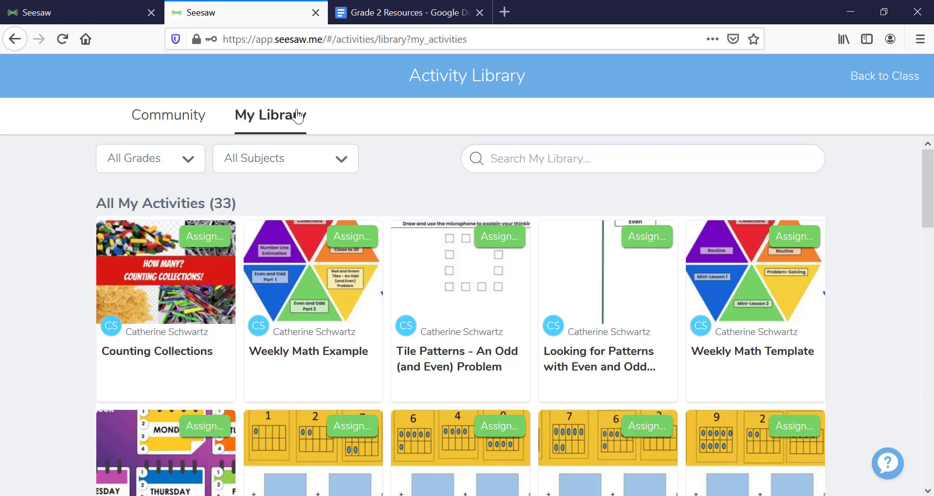
pyautogui.click(860, 78)
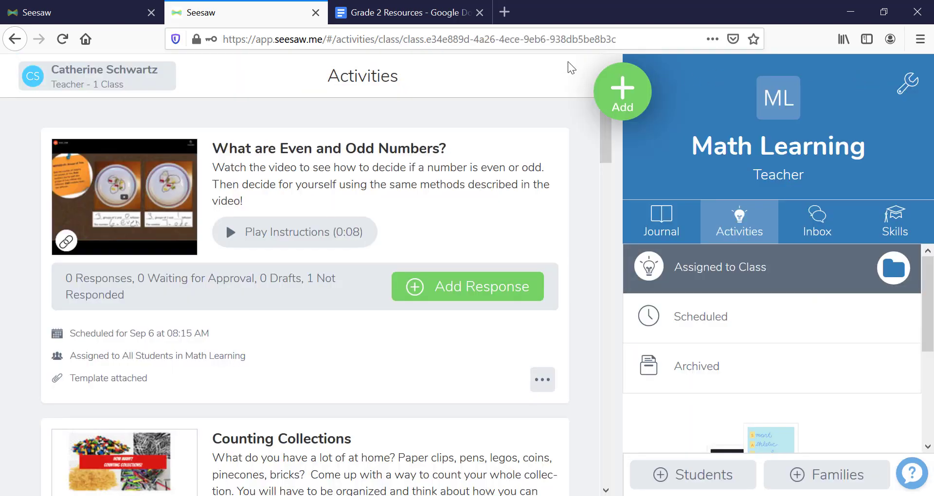
# - Switch to Google Docs, create a new blank document, and return to the Math Learning activities in Seesaw
pyautogui.click(422, 17)
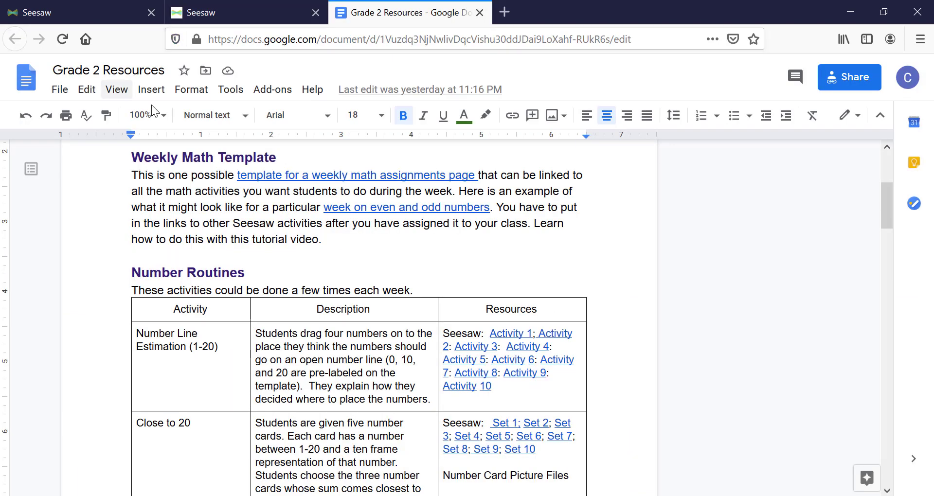
pyautogui.click(59, 90)
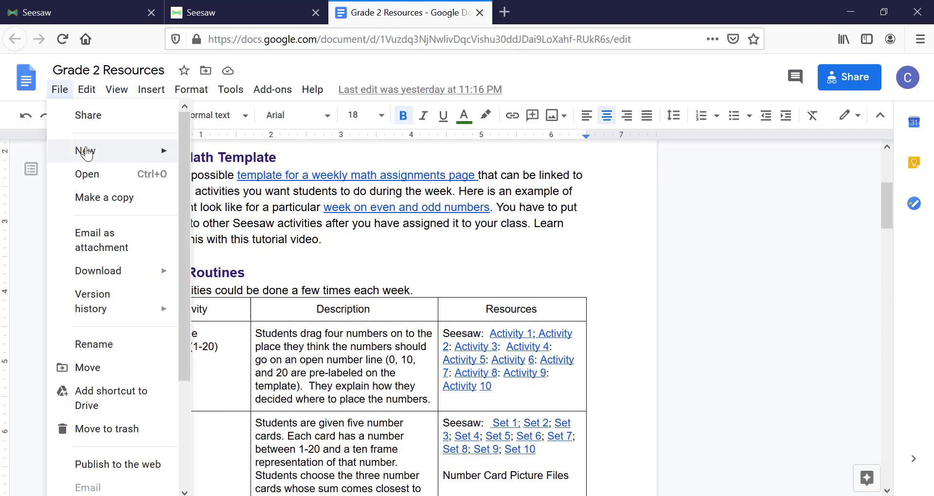
pyautogui.moveTo(86, 153)
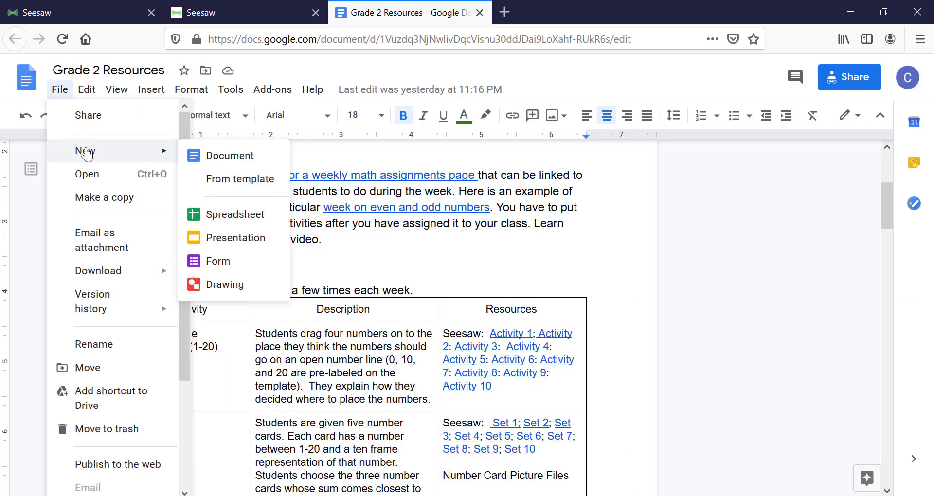
pyautogui.click(210, 156)
pyautogui.click(261, 17)
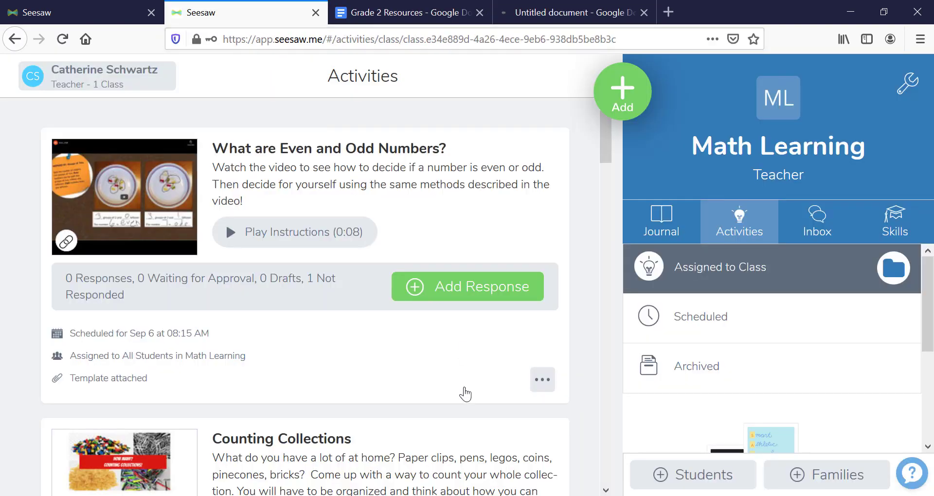
# - Copy the student link of the "What are Even and Odd Numbers?" activity assigned to the Math Learning class
pyautogui.scroll(-5, 462, 390)
pyautogui.scroll(5, 463, 417)
pyautogui.scroll(-20, 457, 401)
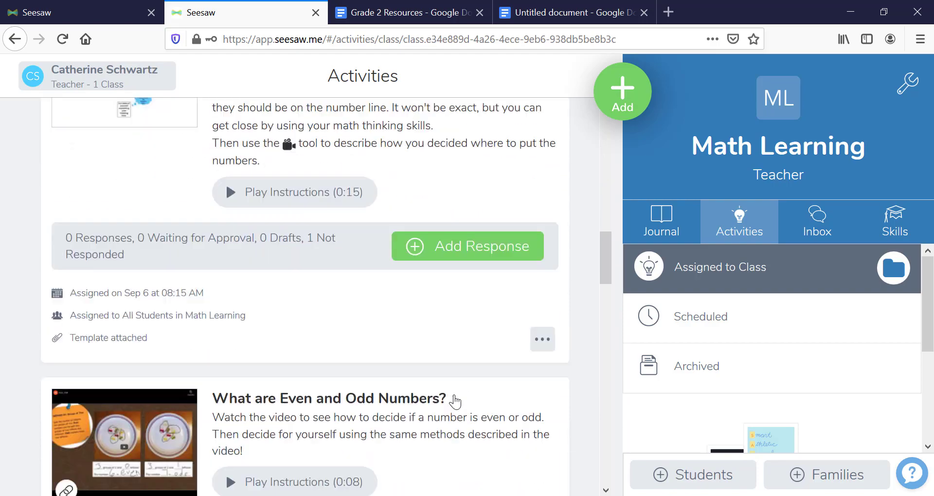
pyautogui.scroll(15, 454, 401)
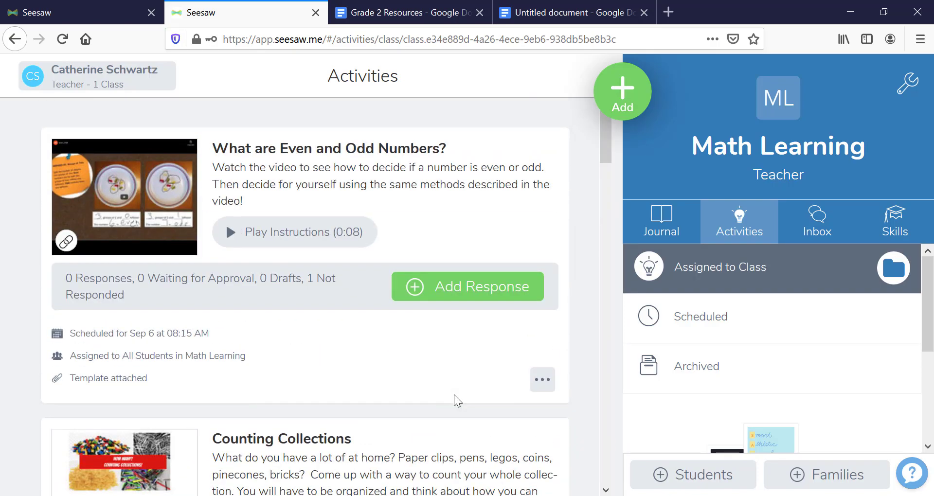
pyautogui.click(541, 380)
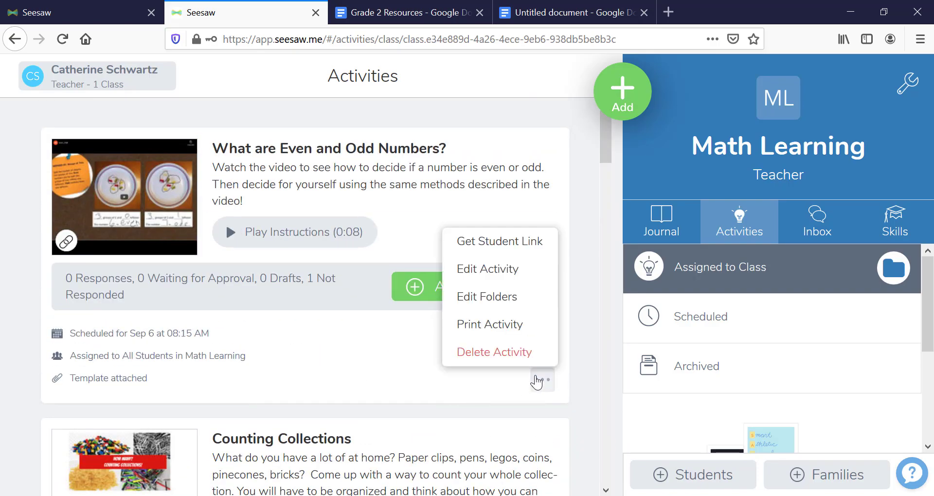
pyautogui.click(479, 246)
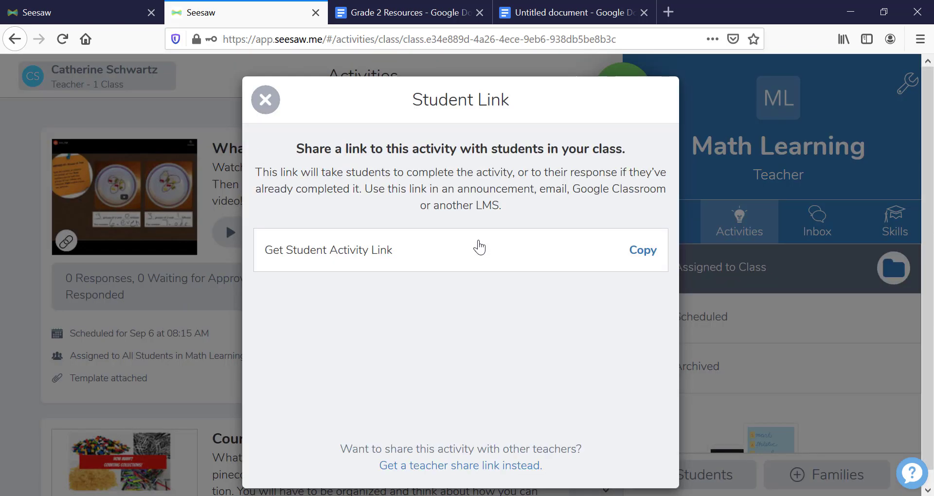
pyautogui.click(641, 252)
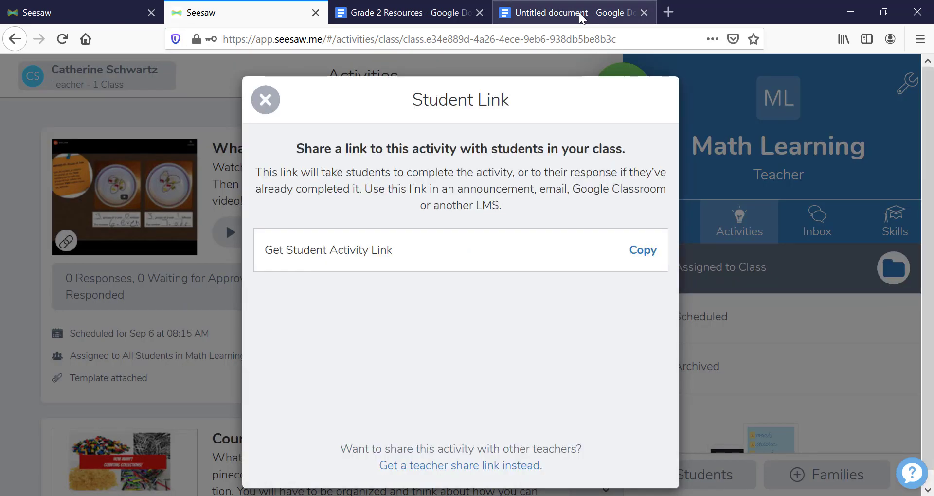
# - Switch to the blank Google Docs document and add the line "Even odd minilesson 1" followed by the copied student link
pyautogui.click(580, 18)
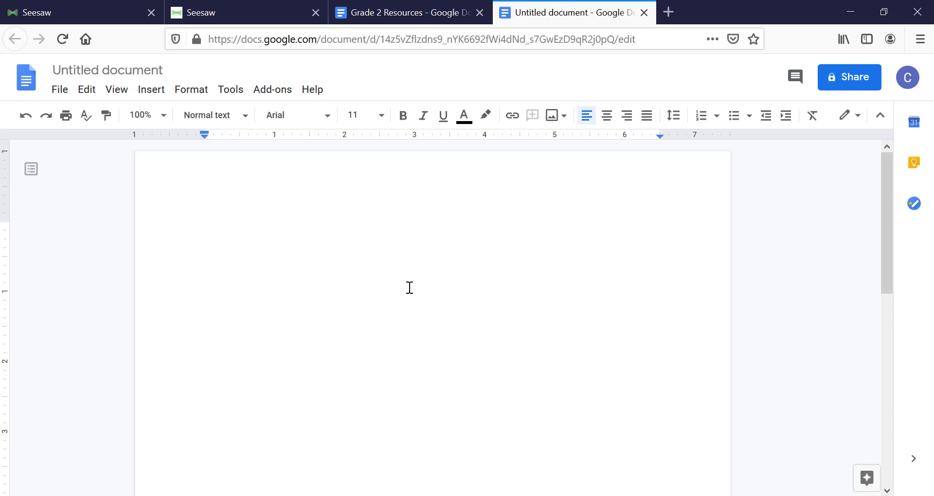
pyautogui.click(232, 14)
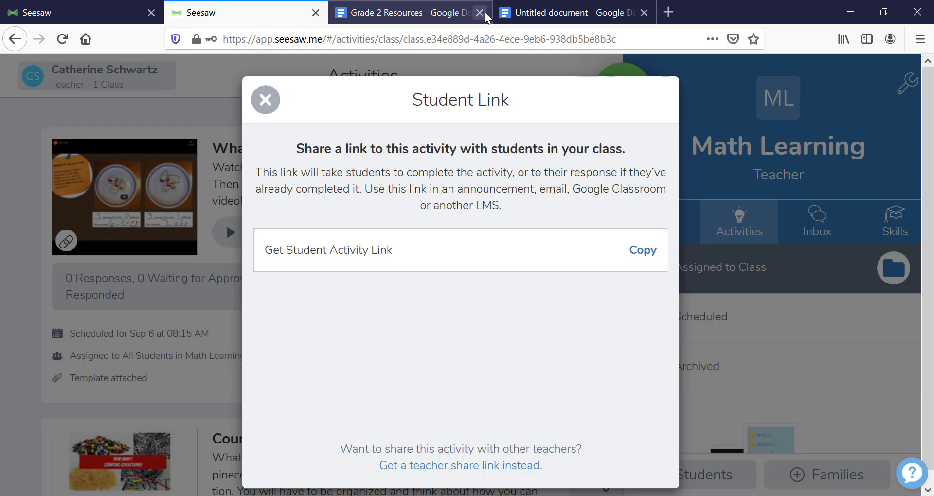
pyautogui.click(532, 14)
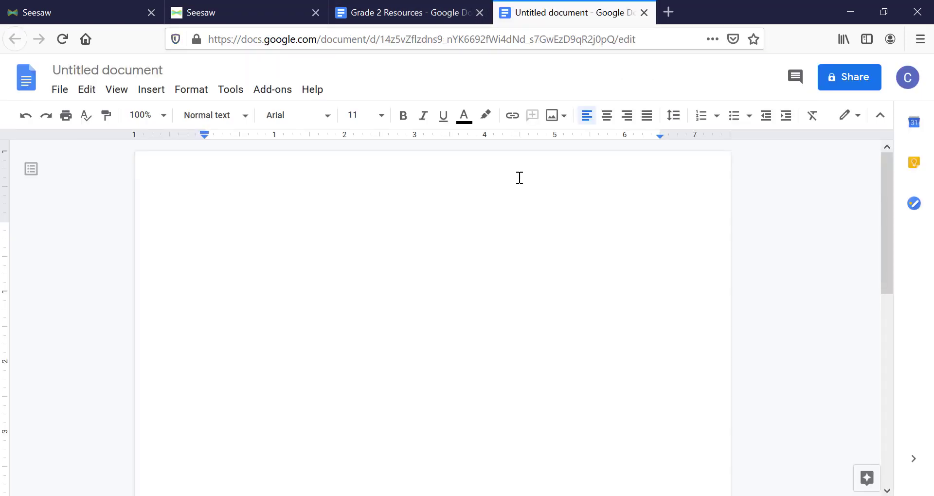
pyautogui.write('Even odd minilesson')
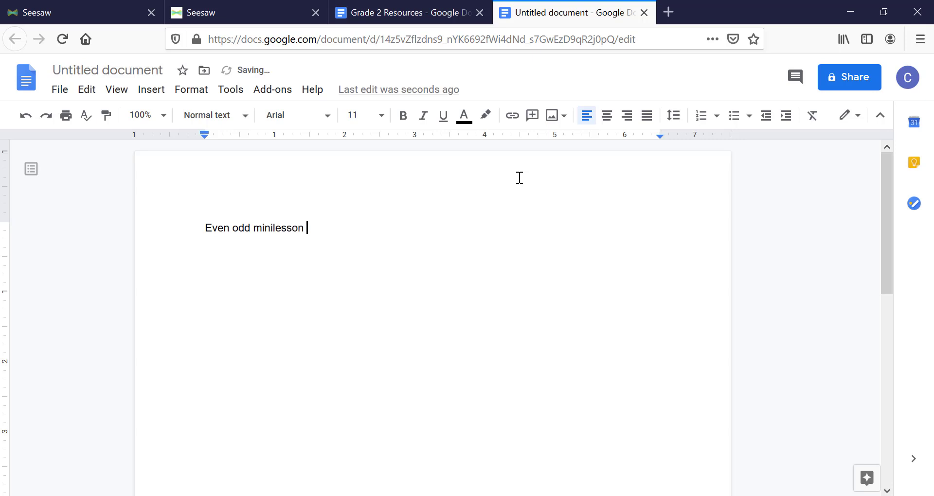
pyautogui.write(' 1')
pyautogui.hotkey('ctrl', 'v')
pyautogui.press('Return')
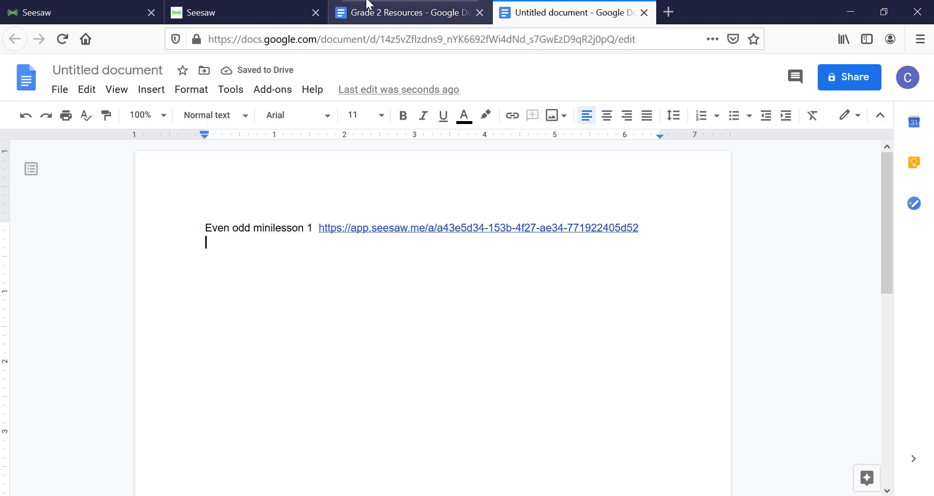
# - Return to Seesaw and copy the student link of the "Counting Collections" activity
pyautogui.click(267, 9)
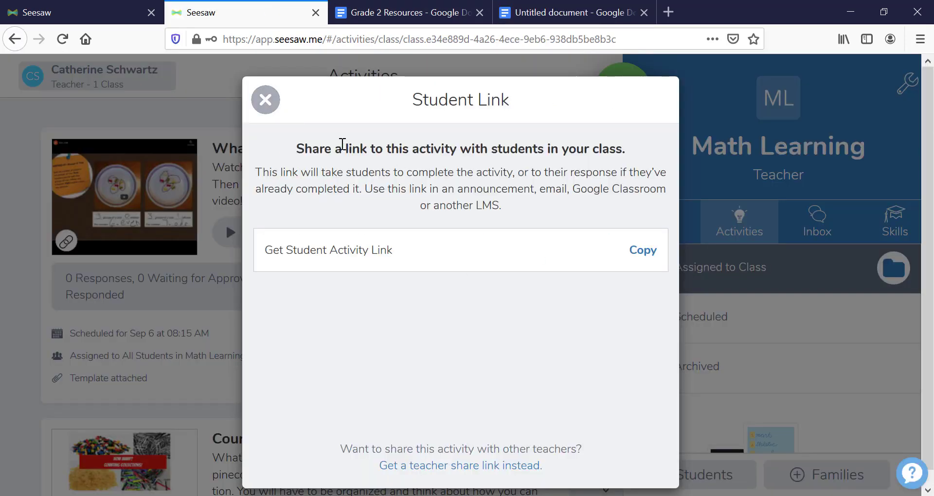
pyautogui.click(265, 101)
pyautogui.scroll(-5, 298, 233)
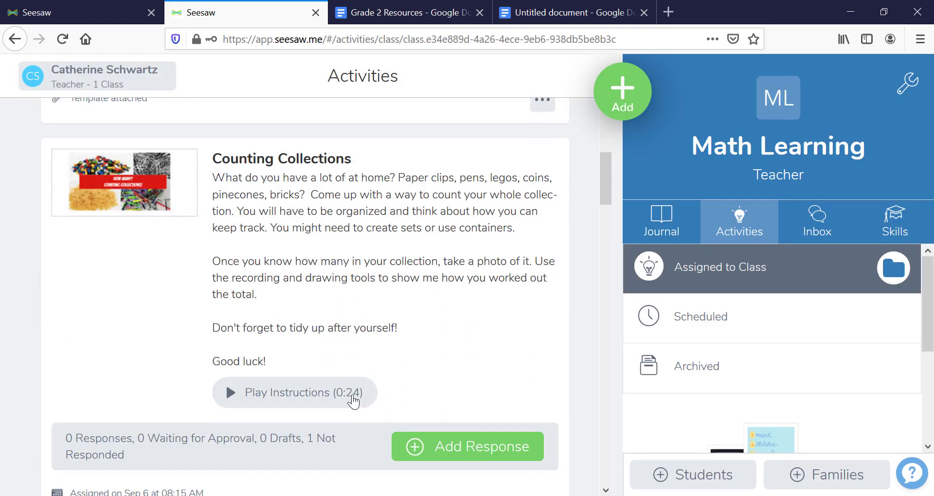
pyautogui.scroll(-4, 458, 382)
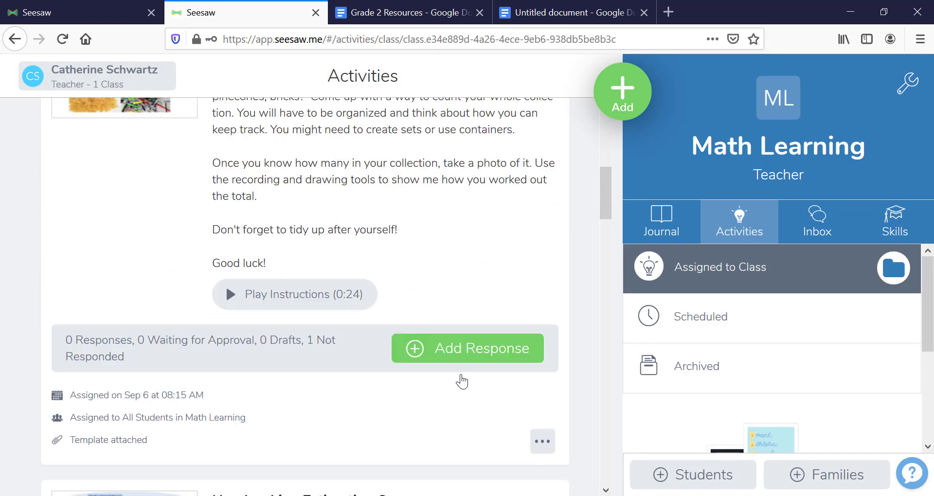
pyautogui.click(541, 353)
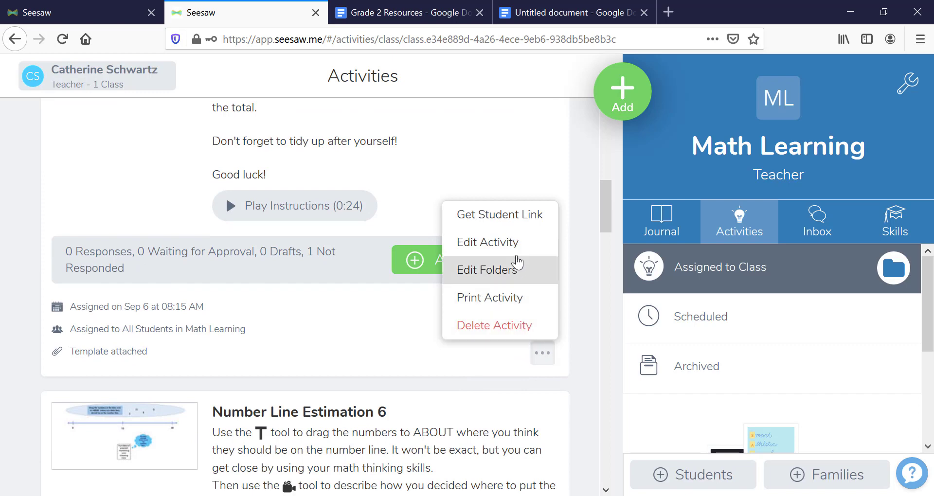
pyautogui.click(501, 216)
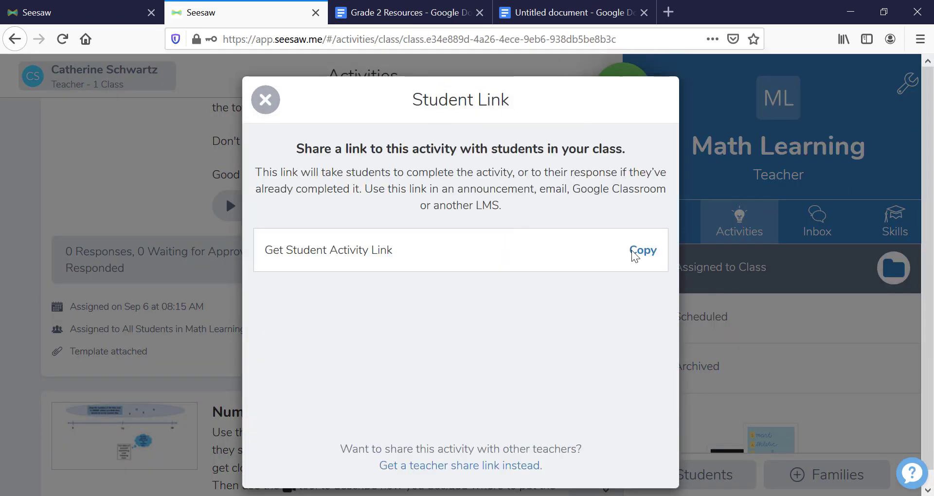
pyautogui.click(644, 239)
# - Add a "Counting Collections" line with its copied student link to the Google Docs document
pyautogui.click(559, 12)
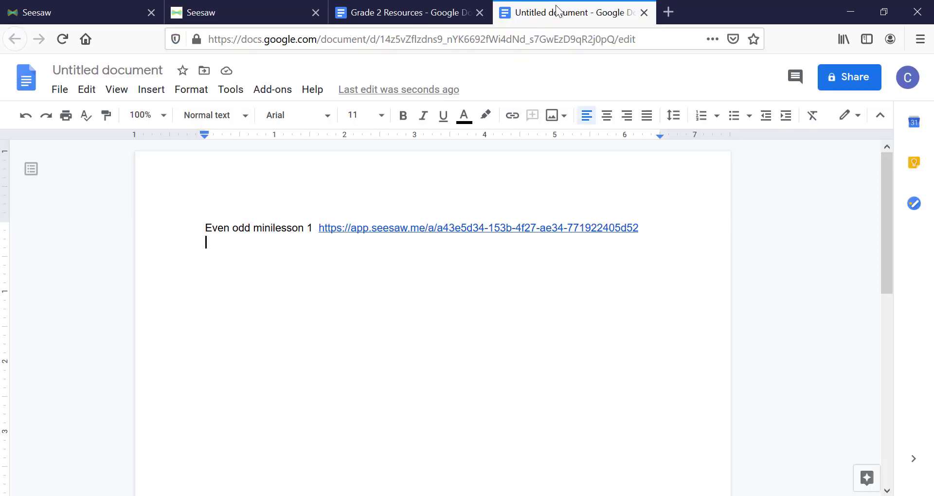
pyautogui.write('Counting')
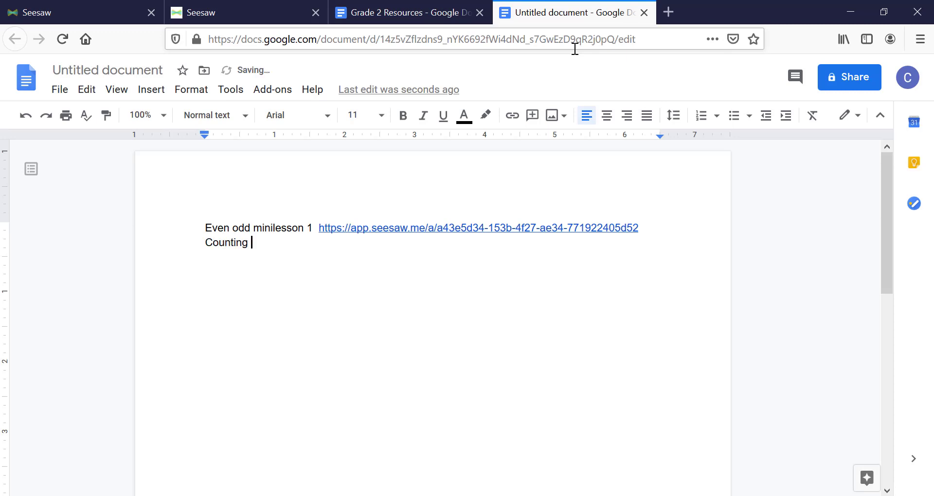
pyautogui.write(' Collections')
pyautogui.hotkey('ctrl', 'v')
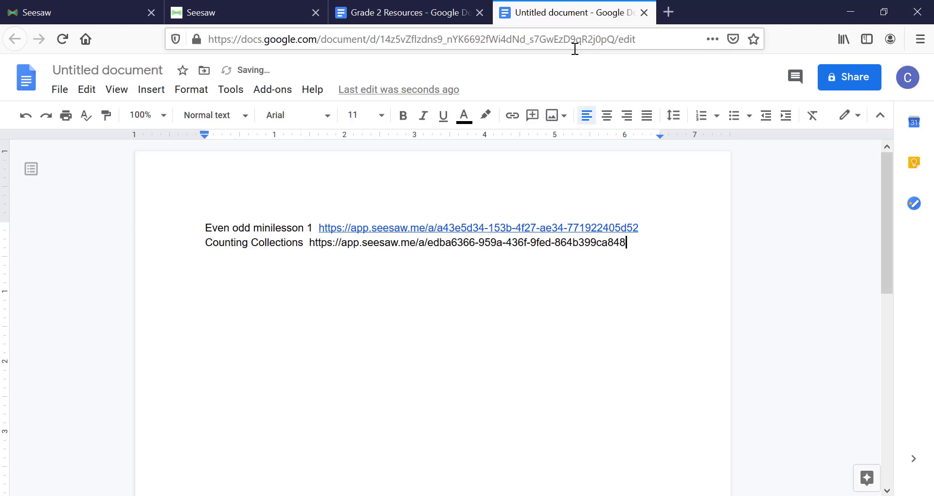
pyautogui.press('Return')
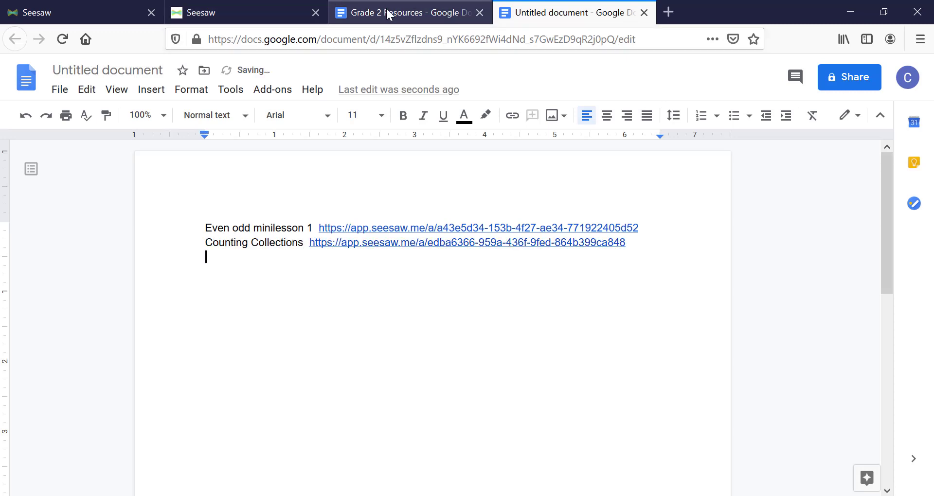
# - Switch back to Seesaw and copy the student link of the "Number Line Estimation 6" activity
pyautogui.click(261, 14)
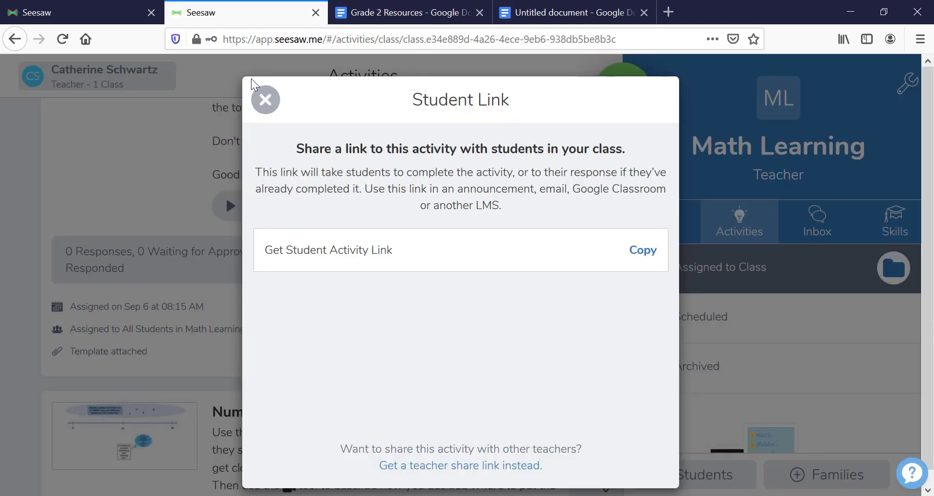
pyautogui.click(264, 99)
pyautogui.scroll(-6, 258, 141)
pyautogui.scroll(3, 240, 266)
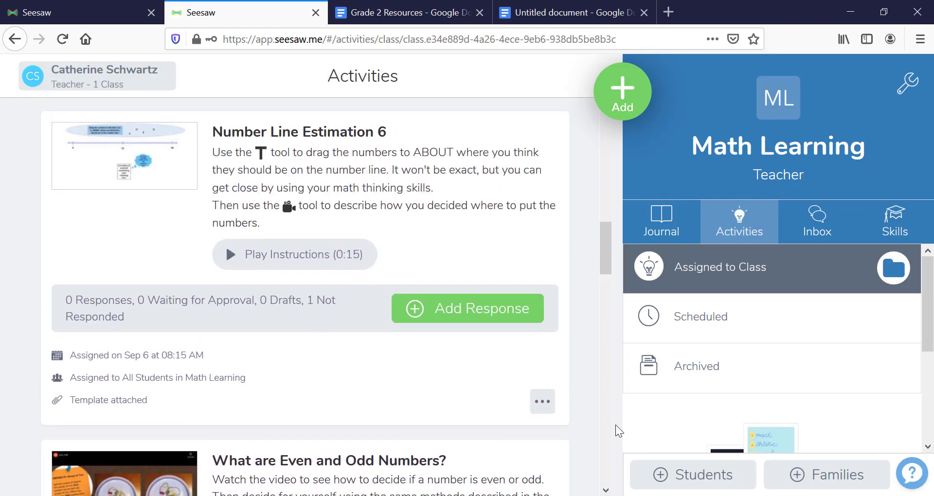
pyautogui.click(543, 402)
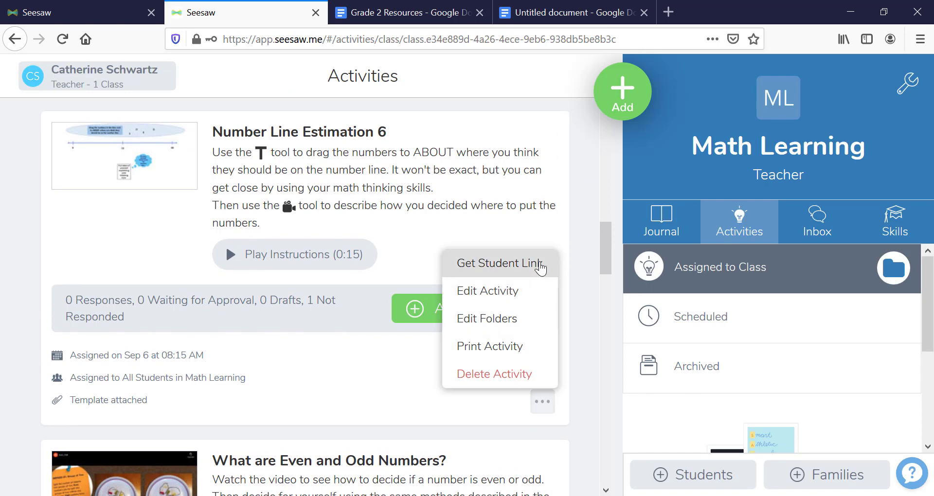
pyautogui.click(538, 263)
pyautogui.click(647, 254)
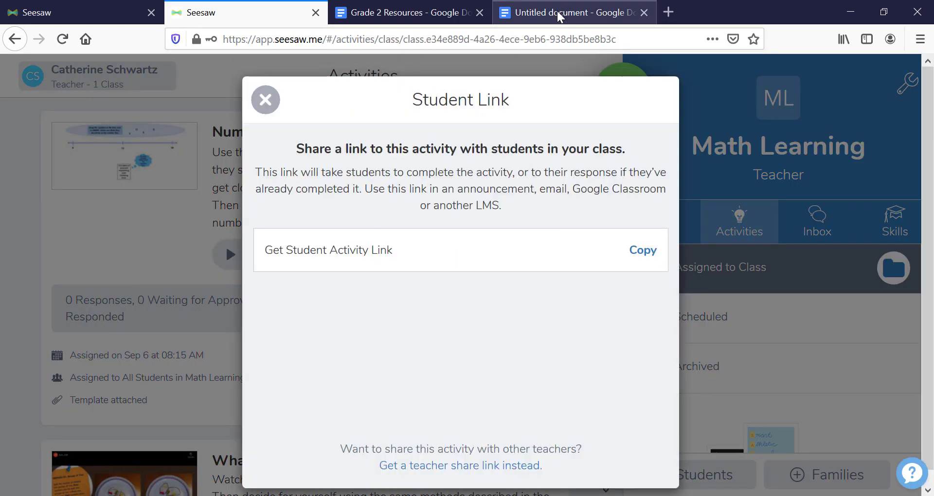
# - Add a "Number line routine" line with its copied student link to the Google Docs document
pyautogui.click(559, 14)
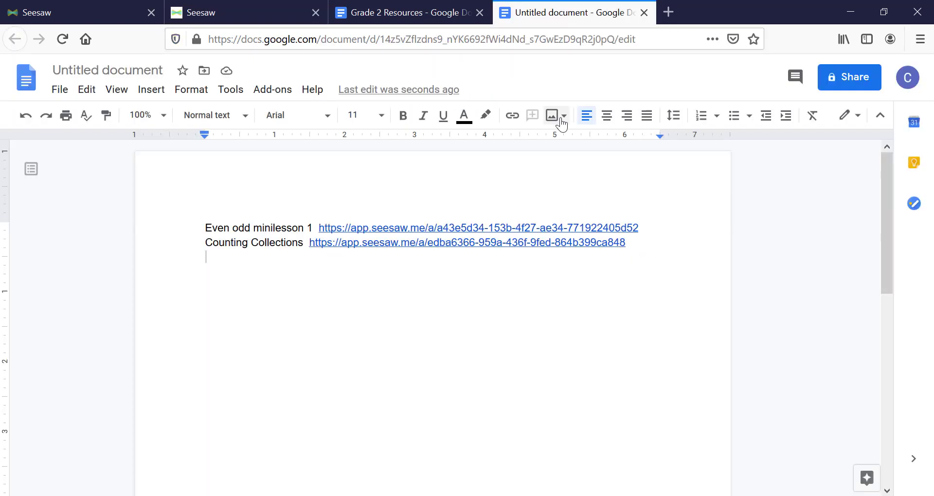
pyautogui.write('Number ')
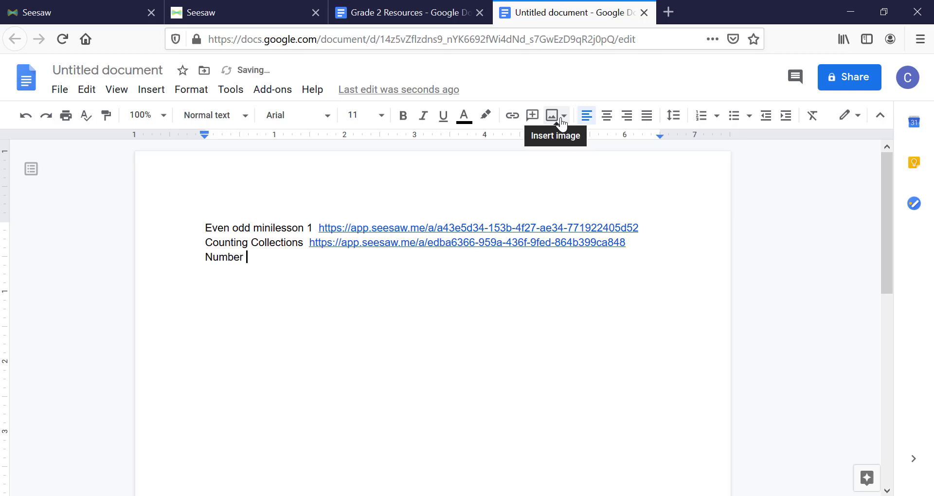
pyautogui.write('line routine')
pyautogui.hotkey('ctrl', 'v')
pyautogui.press('Return')
# - Add lines for "How Close to 20", "Even odd patterns" and "Tile Patterns", each followed by its student link
pyautogui.hotkey('ctrl', 'v')
pyautogui.press('Return')
pyautogui.write('Til')
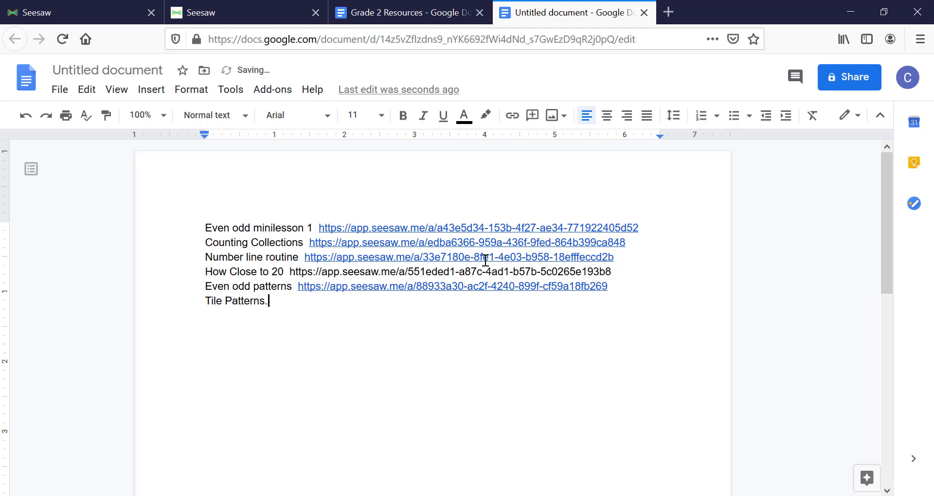
pyautogui.hotkey('ctrl', 'v')
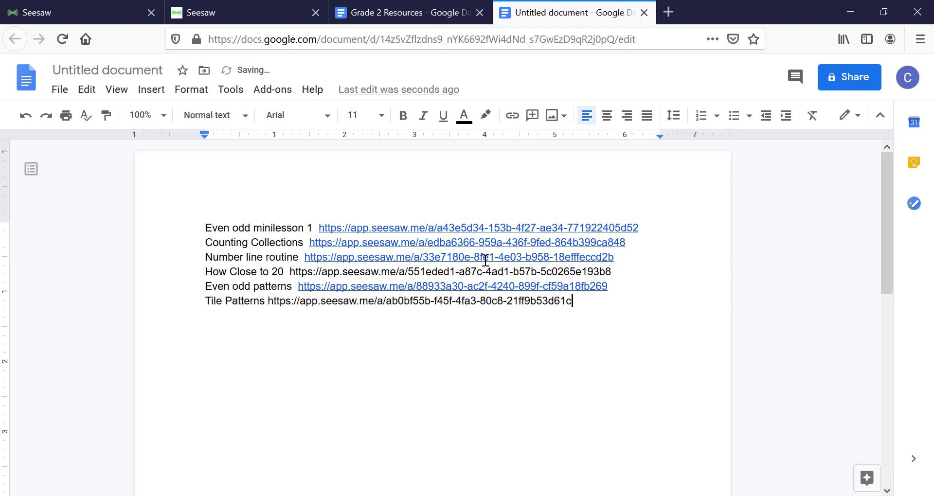
pyautogui.press('Return')
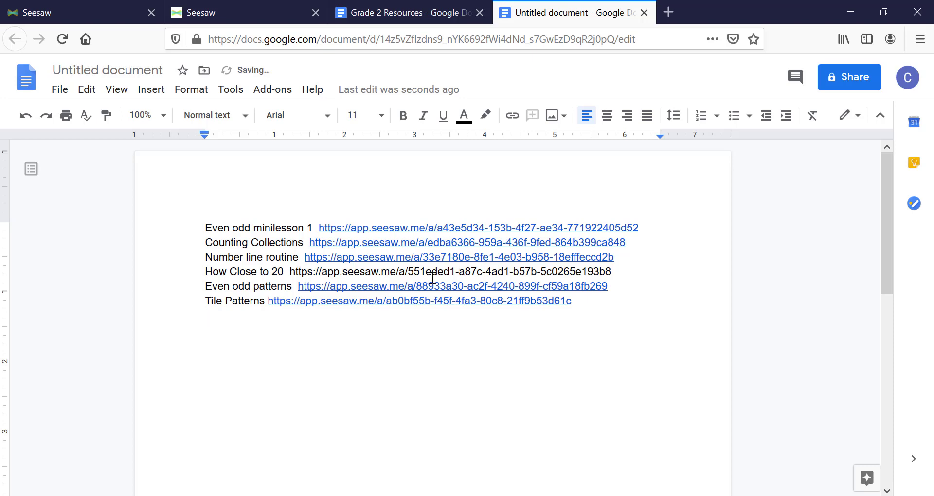
# - Return to the Math Learning activities in Seesaw and open My Library in the Activity Library
pyautogui.click(287, 22)
pyautogui.click(266, 100)
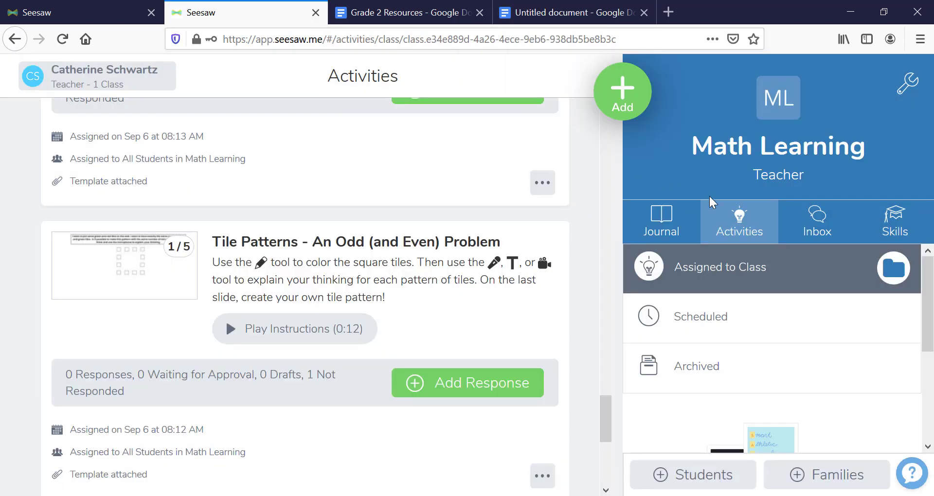
pyautogui.click(740, 231)
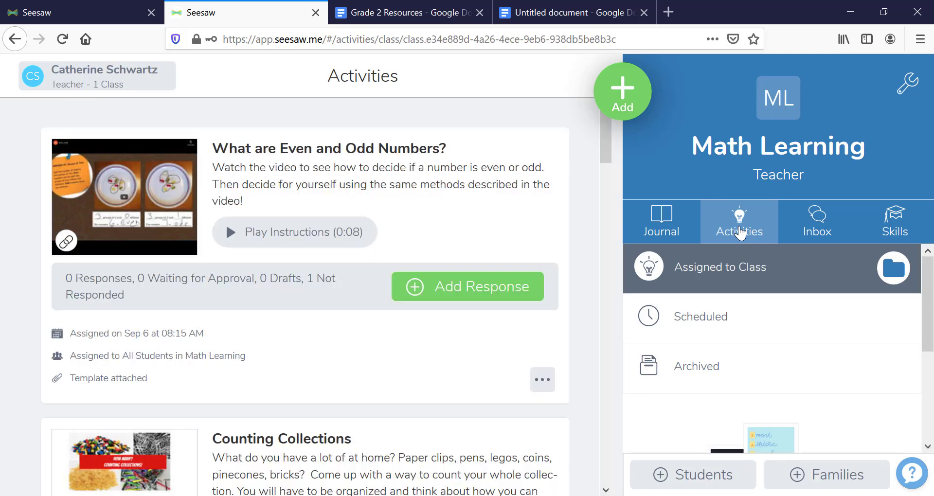
pyautogui.moveTo(926, 287); pyautogui.dragTo(930, 372)
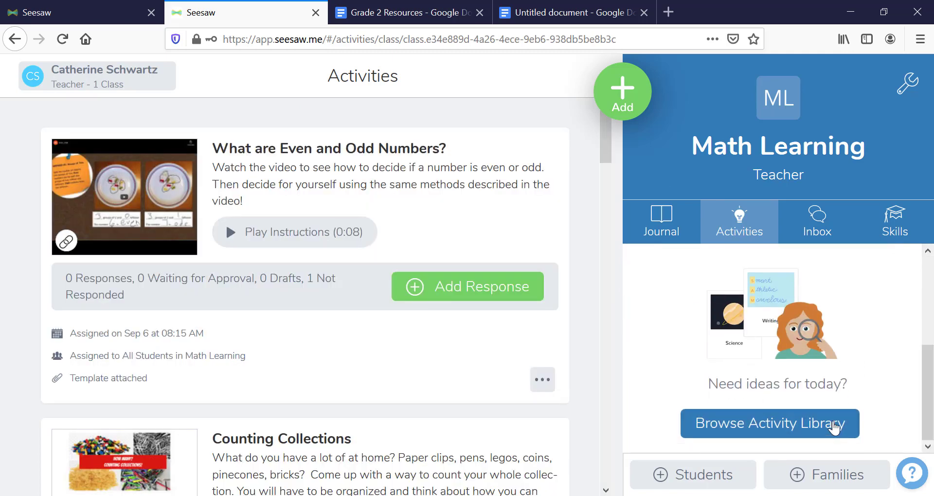
pyautogui.click(834, 426)
pyautogui.click(281, 119)
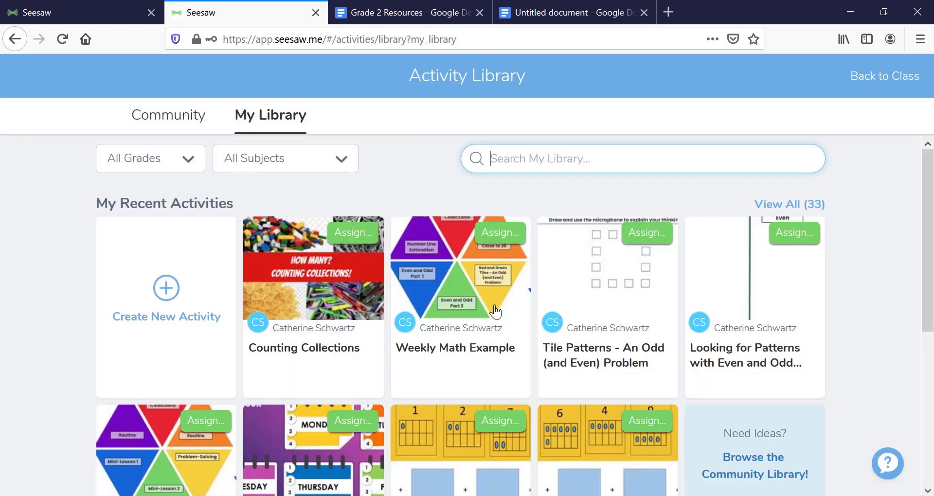
# - Open the "Weekly Math Example" activity for editing and open its attached student template
pyautogui.click(495, 311)
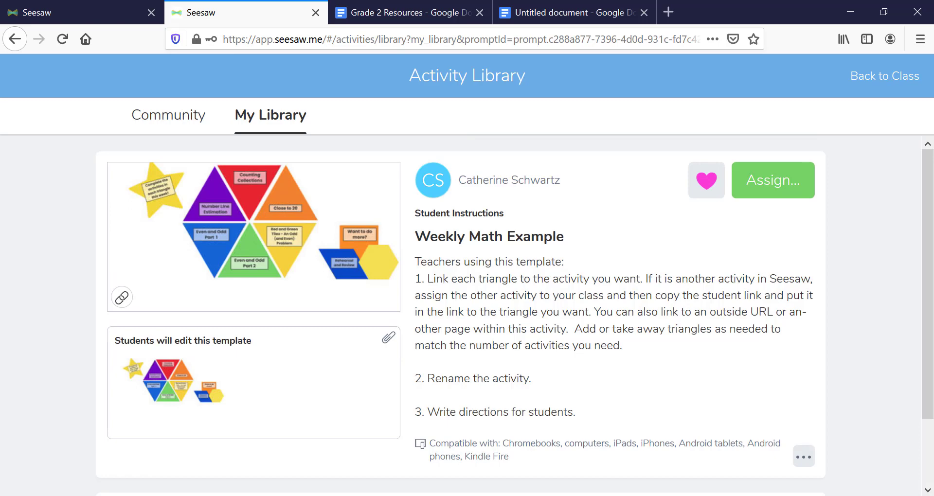
pyautogui.click(803, 459)
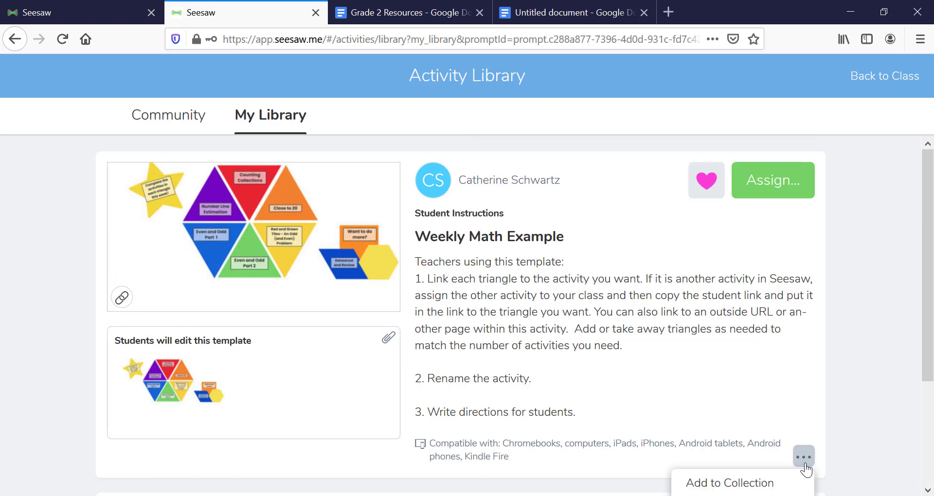
pyautogui.scroll(-3, 856, 411)
pyautogui.click(733, 405)
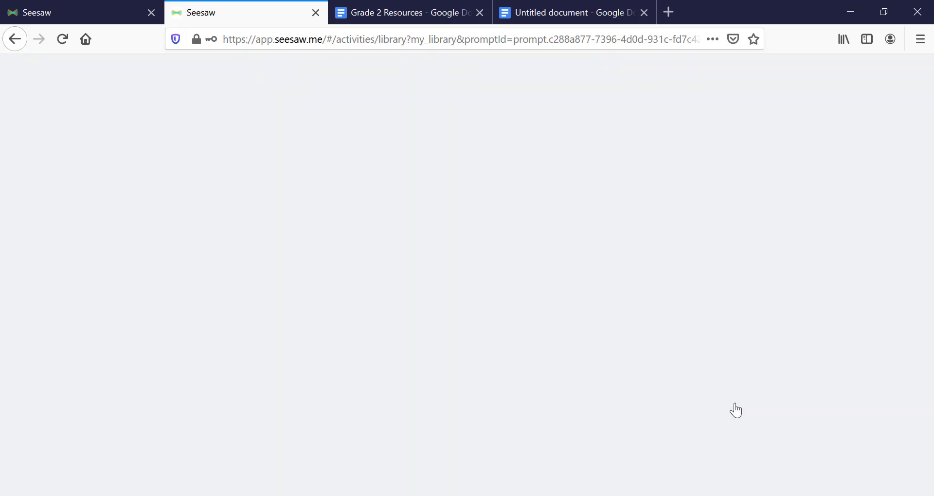
pyautogui.scroll(-5, 632, 244)
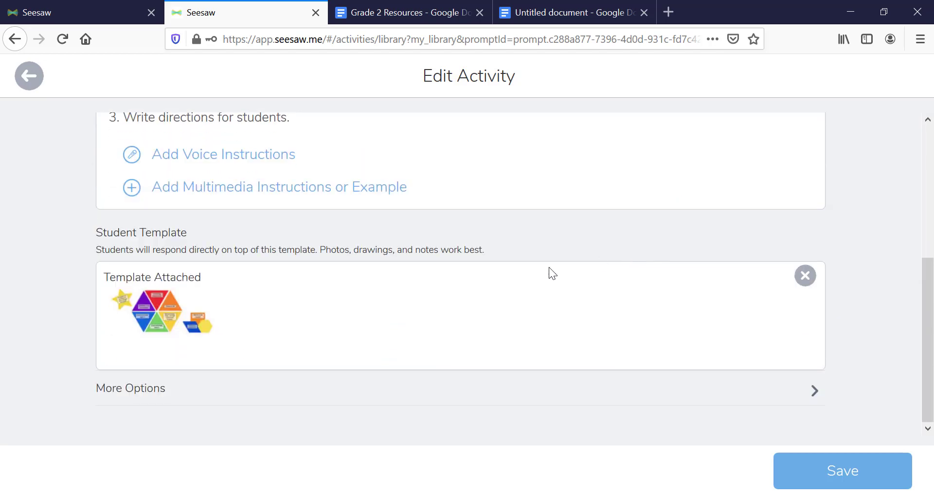
pyautogui.click(179, 319)
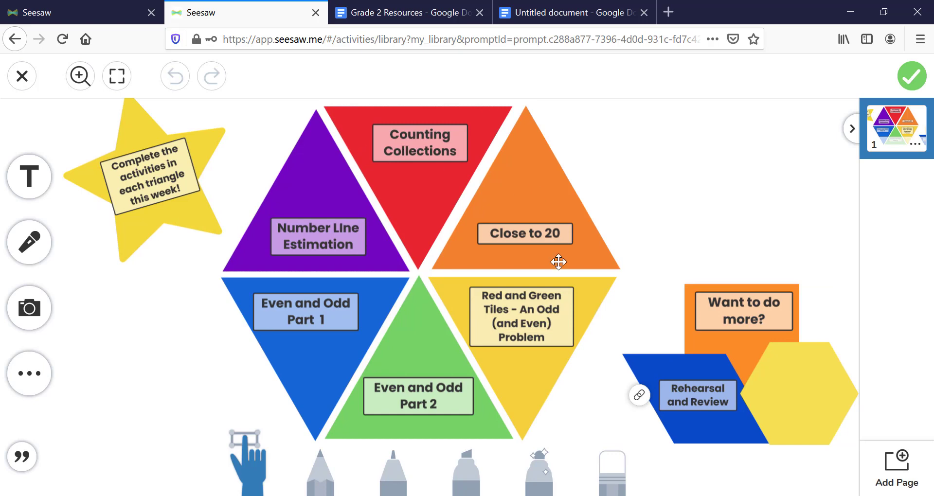
# - Start adding a link to the "Counting Collections" label, then switch to the Google Docs document and select the Counting Collections student link
pyautogui.moveTo(692, 413)
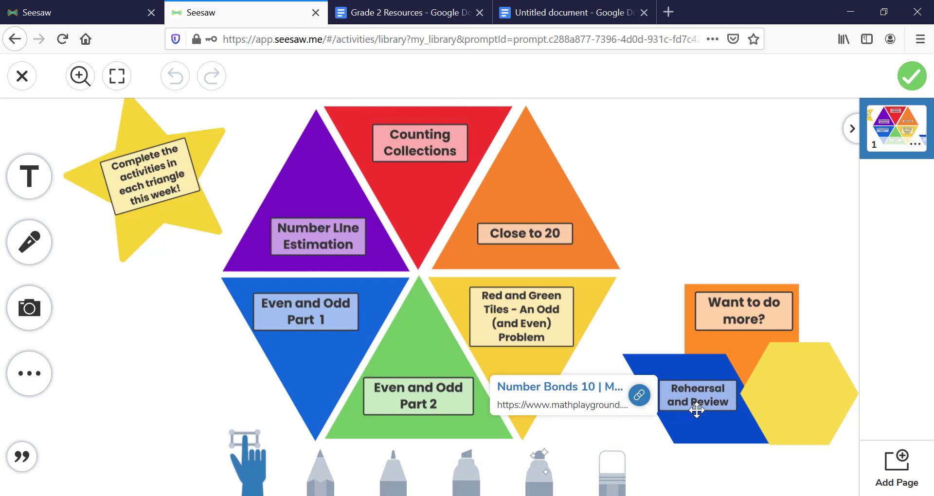
pyautogui.click(419, 156)
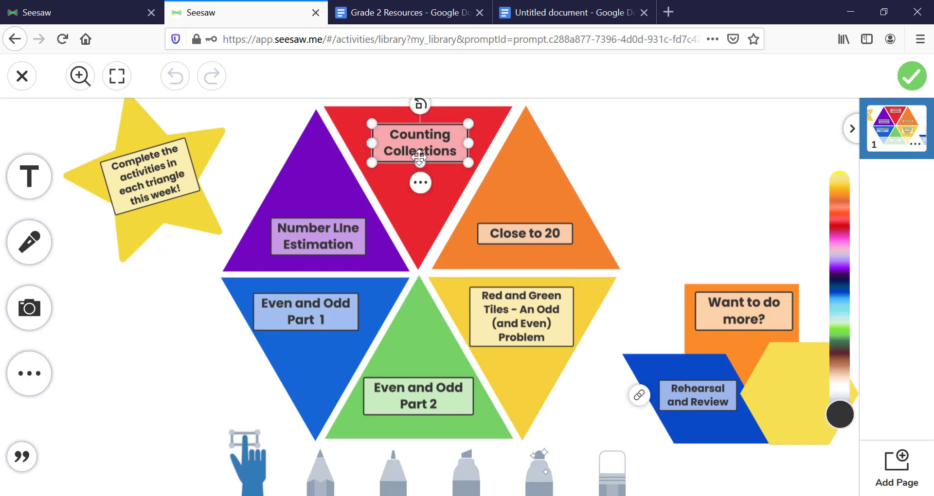
pyautogui.click(419, 182)
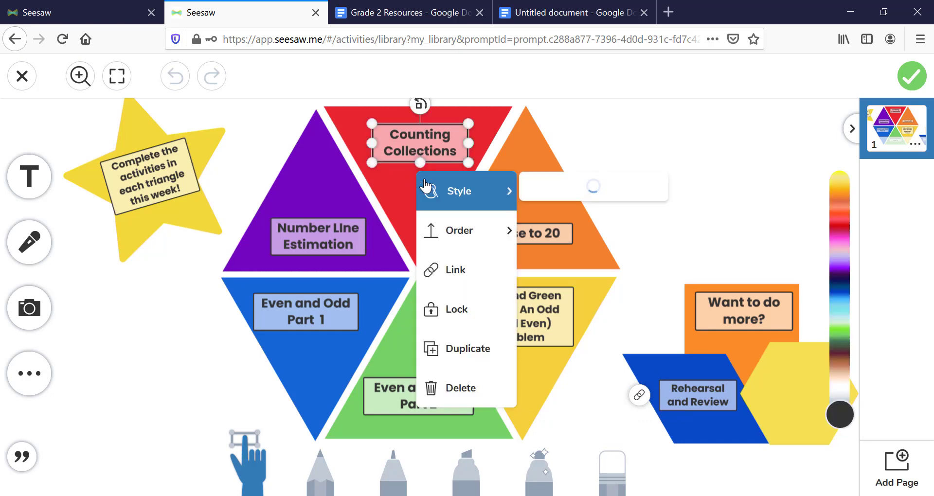
pyautogui.click(444, 267)
pyautogui.click(501, 10)
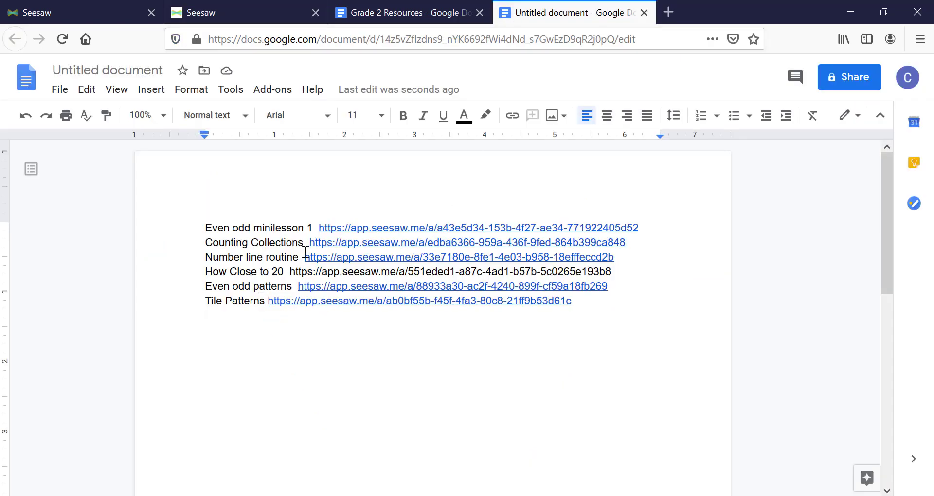
pyautogui.moveTo(309, 244); pyautogui.dragTo(637, 236)
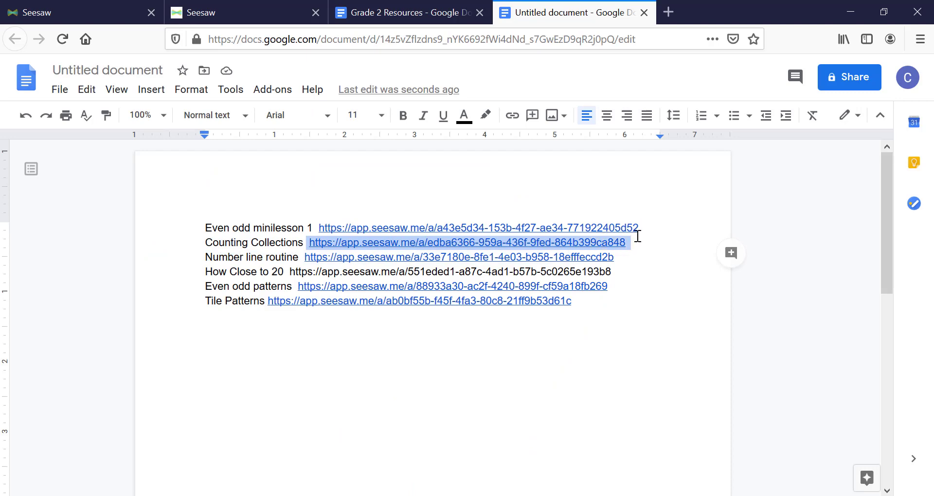